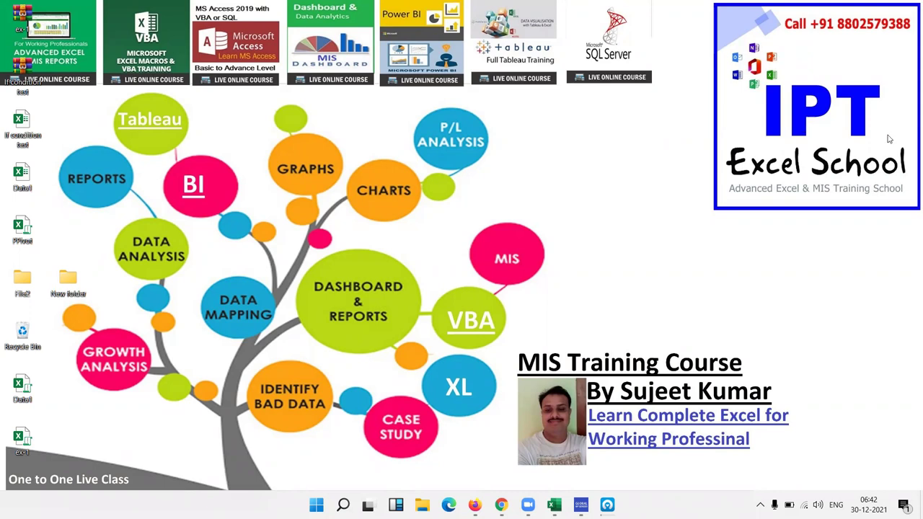
# Refresh the desktop and bring up the WhatsApp Web chat in Chrome.
pyautogui.rightClick(560, 282)
pyautogui.click(576, 317)
pyautogui.click(502, 505)
pyautogui.click(403, 10)
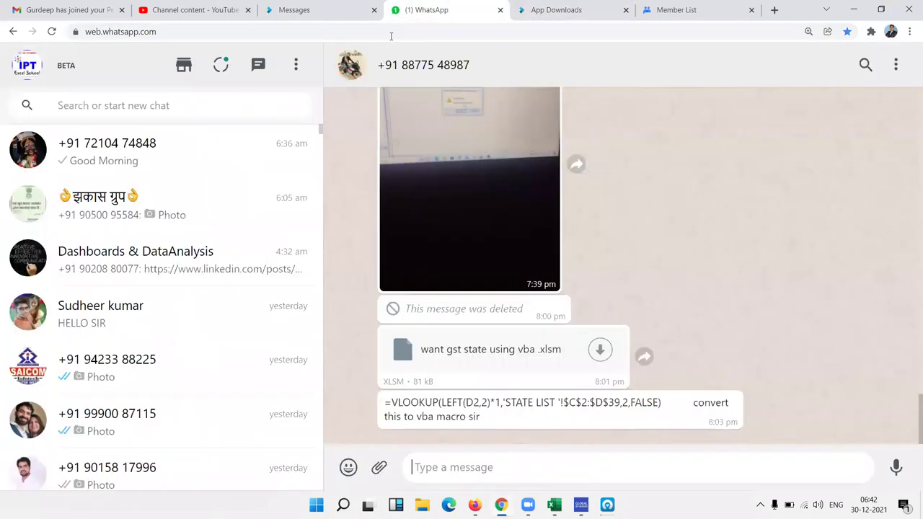
pyautogui.scroll(-3, 293, 217)
pyautogui.scroll(5, 437, 236)
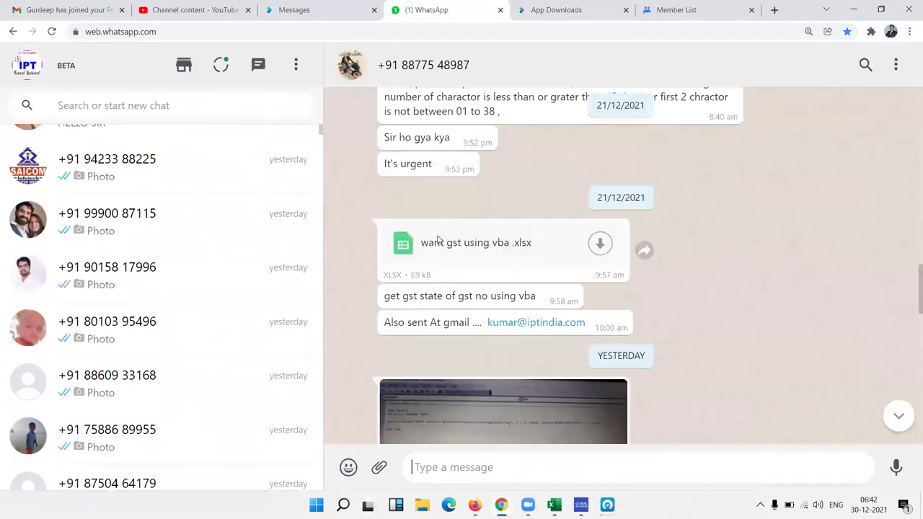
pyautogui.scroll(1, 439, 238)
pyautogui.scroll(-3, 437, 242)
# View the shared VBA code screenshot up close, then close it.
pyautogui.click(441, 276)
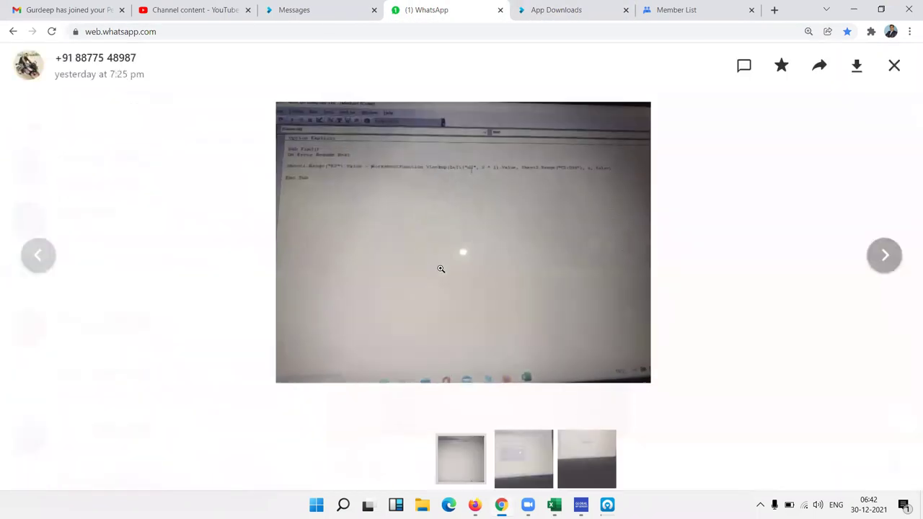
pyautogui.click(322, 180)
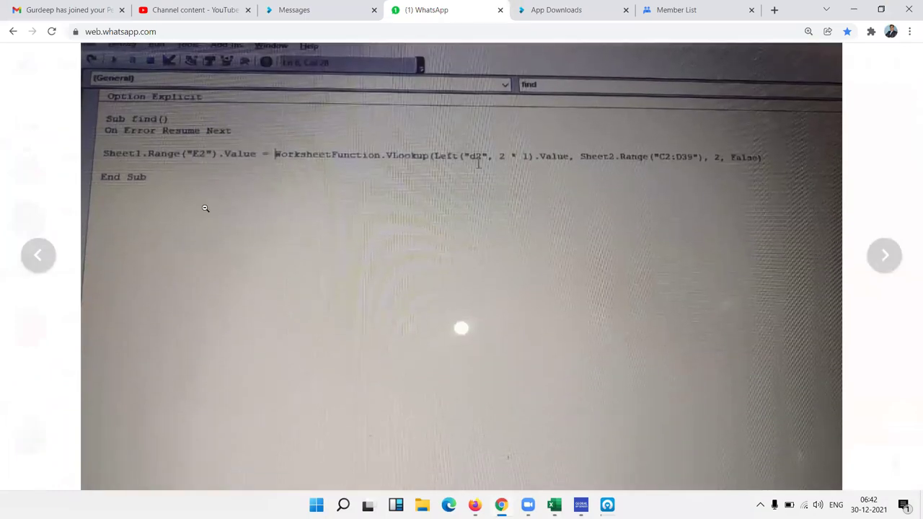
pyautogui.click(207, 209)
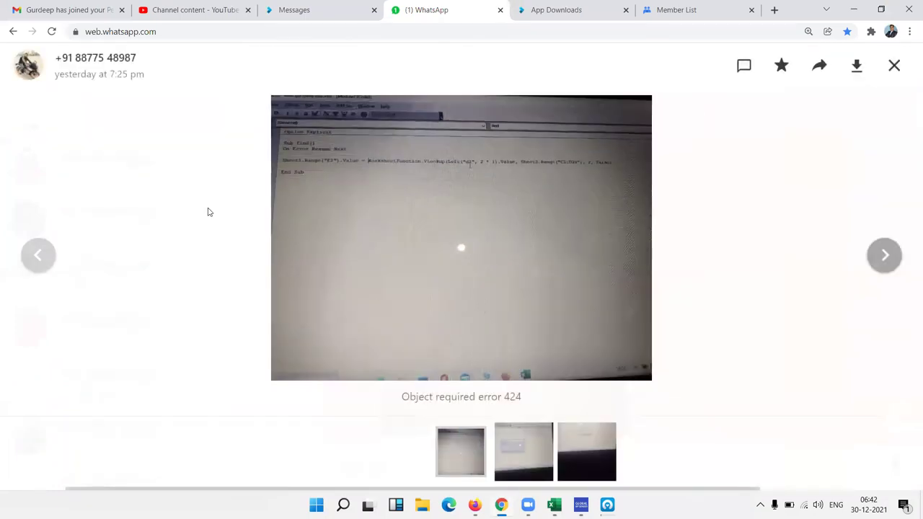
pyautogui.click(213, 212)
# Scroll down to the VLOOKUP-to-VBA conversion request and select its text.
pyautogui.scroll(-3, 286, 223)
pyautogui.scroll(-4, 286, 222)
pyautogui.scroll(-5, 505, 204)
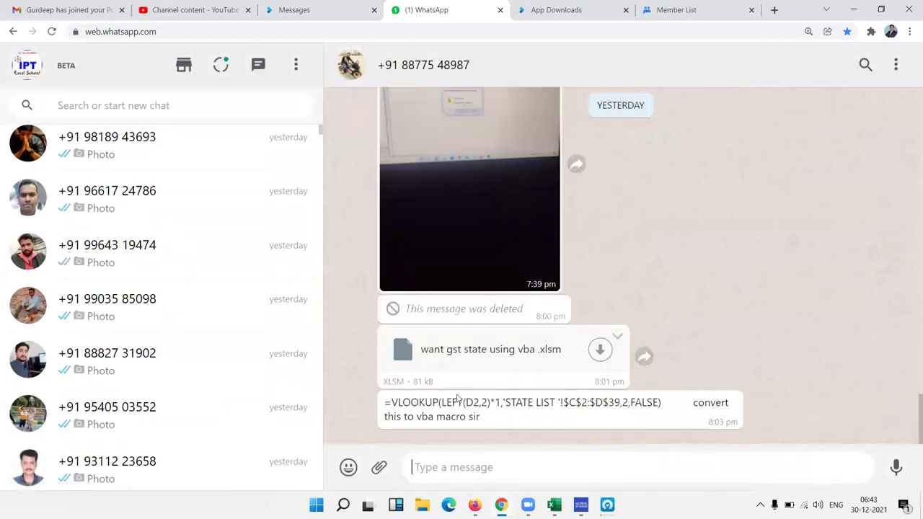
pyautogui.tripleClick(452, 402)
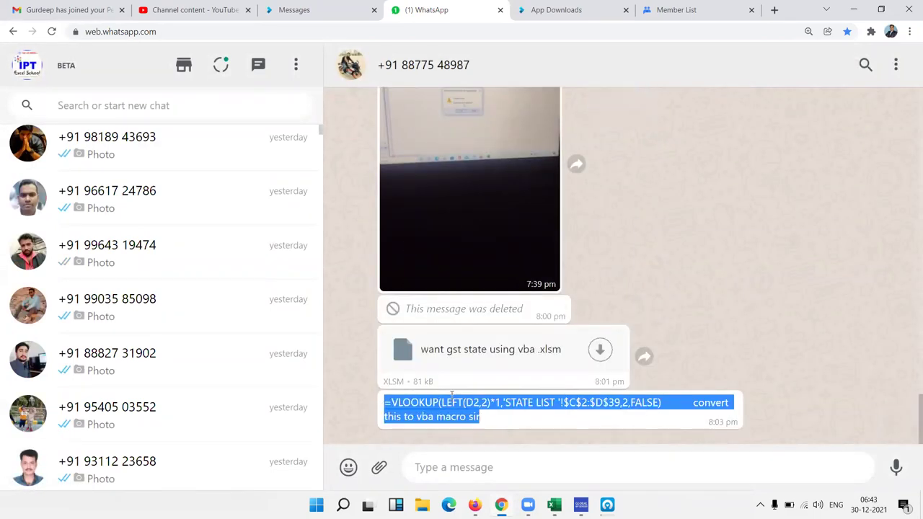
pyautogui.click(450, 389)
# Switch to Excel and review the VL sheet's IDs and the Data sheet's source table.
pyautogui.hotkey('alt', 'Tab')
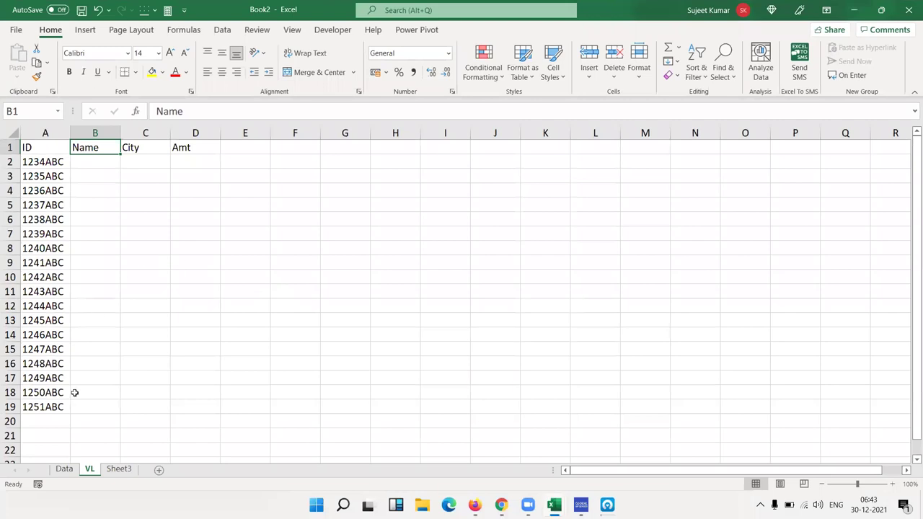
pyautogui.moveTo(48, 162); pyautogui.dragTo(43, 404)
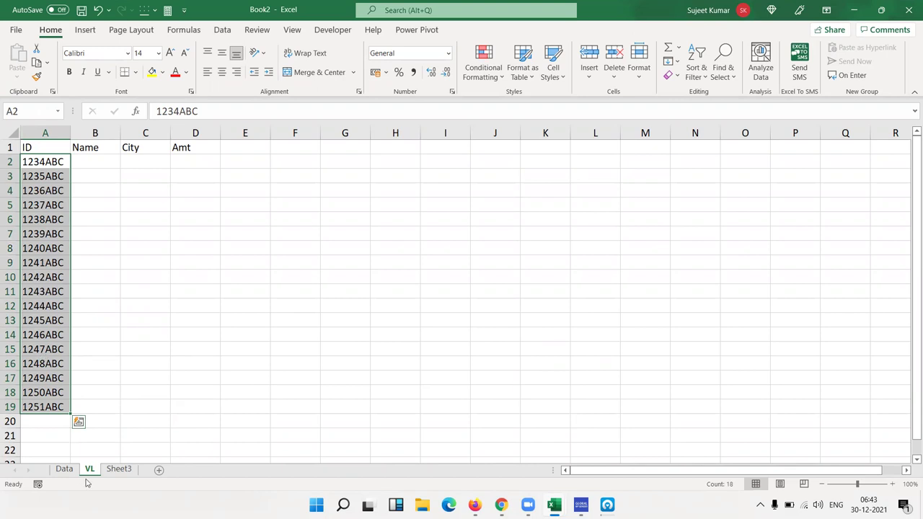
pyautogui.click(62, 470)
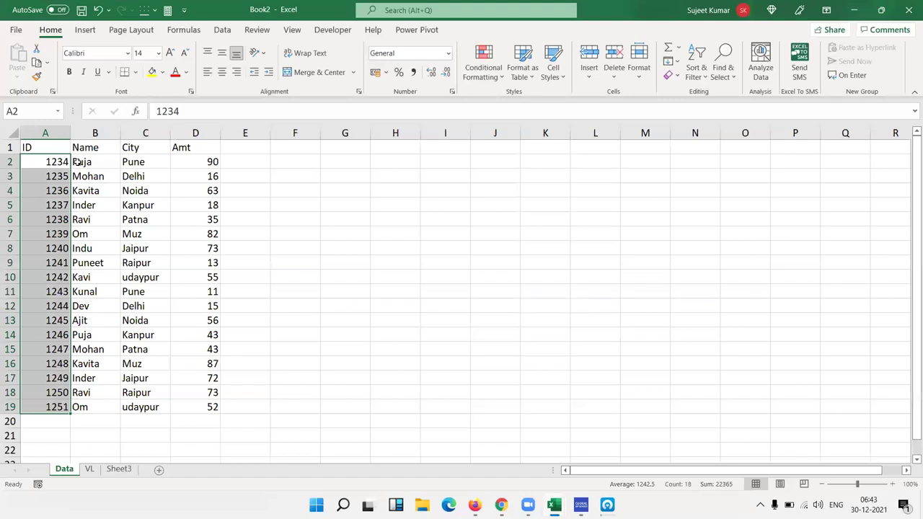
pyautogui.click(90, 470)
pyautogui.keyDown('ctrl'); pyautogui.scroll(4, 104, 268); pyautogui.keyUp('ctrl')
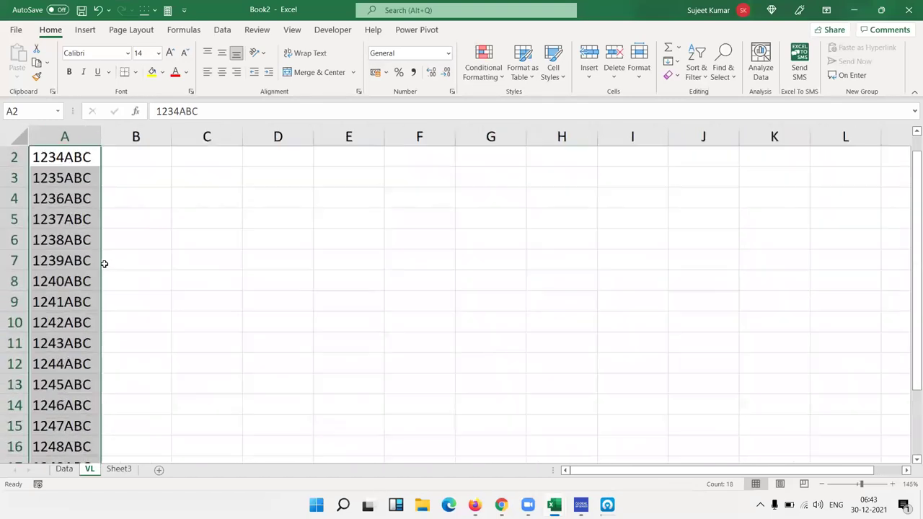
# Enter =VLOOKUP(LEFT(A2,4),Data!A:D,2,0) in VL!B2.
pyautogui.click(126, 176)
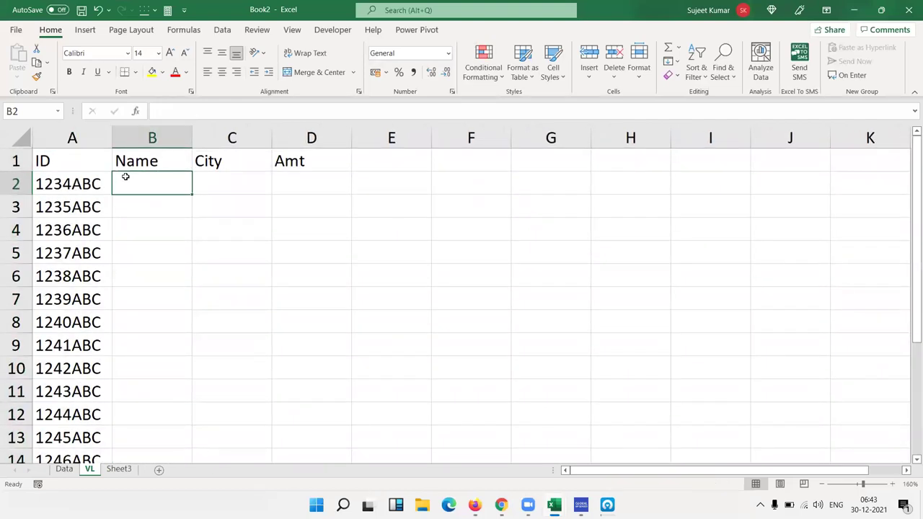
pyautogui.write('=vl')
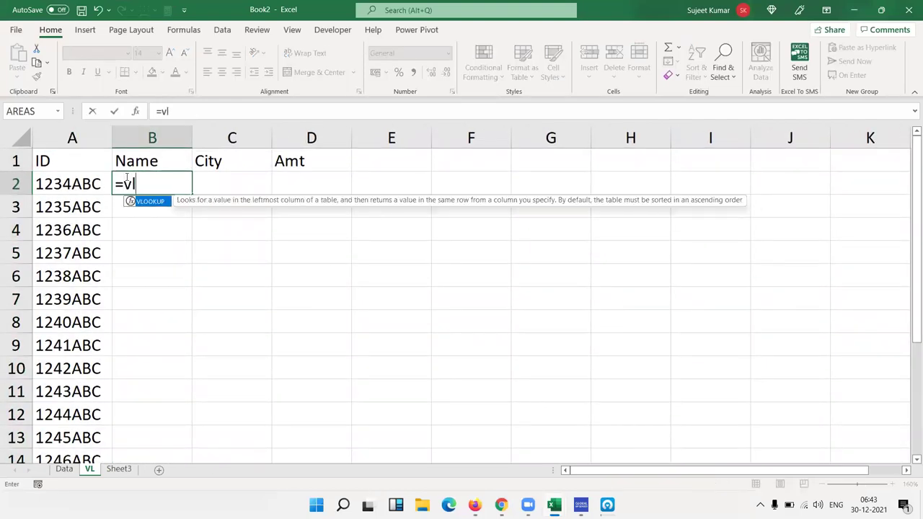
pyautogui.press('Tab')
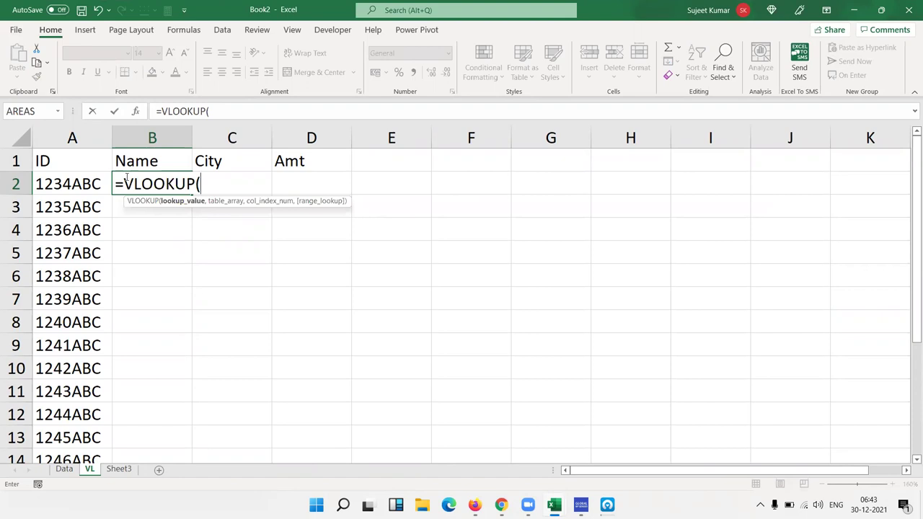
pyautogui.write('lef')
pyautogui.press('Tab')
pyautogui.press('Left')
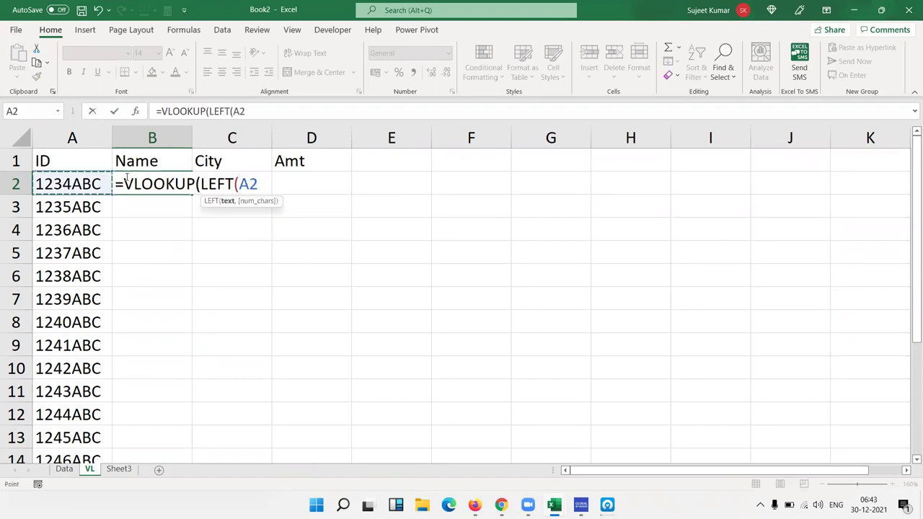
pyautogui.write(',4')
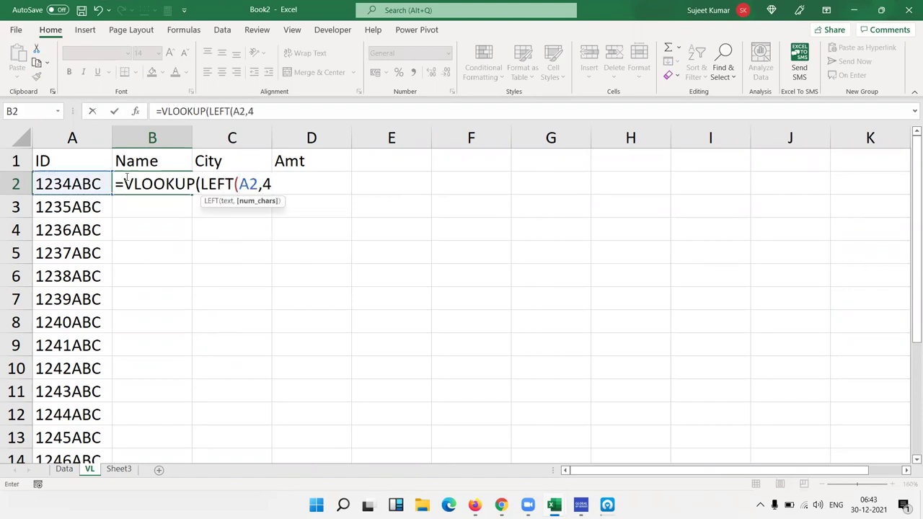
pyautogui.write(')')
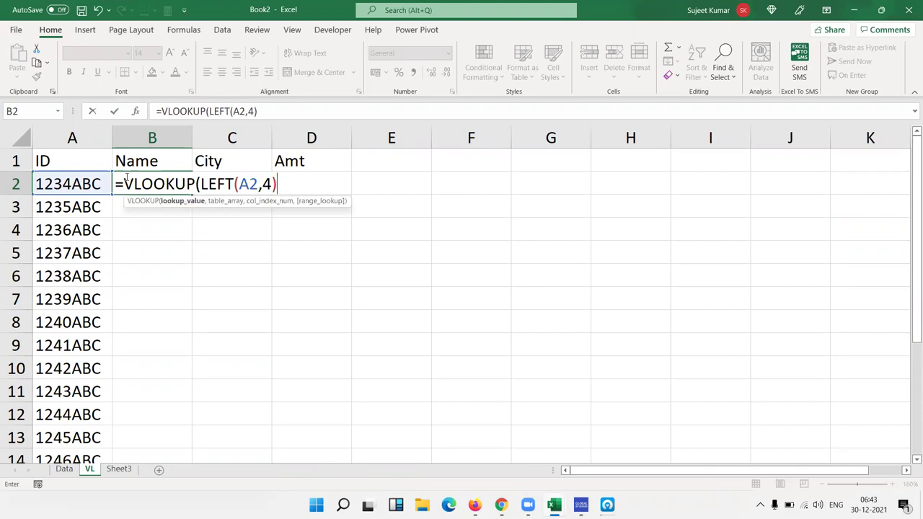
pyautogui.write(',')
pyautogui.click(68, 473)
pyautogui.moveTo(45, 133); pyautogui.dragTo(212, 132)
pyautogui.write(',2')
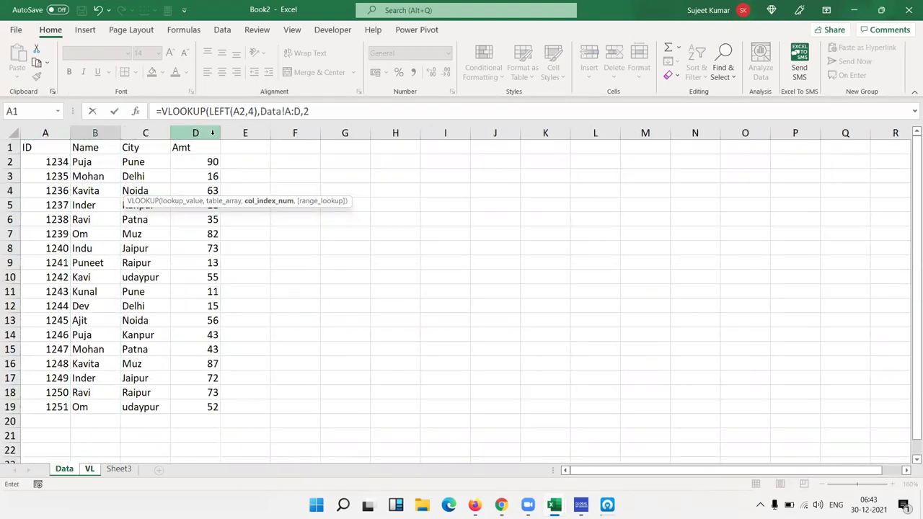
pyautogui.write(',0)')
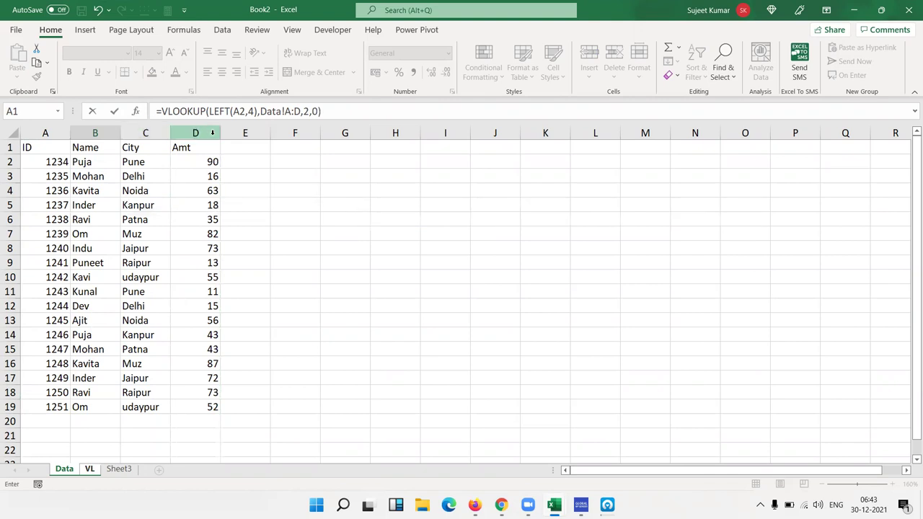
pyautogui.press('Return')
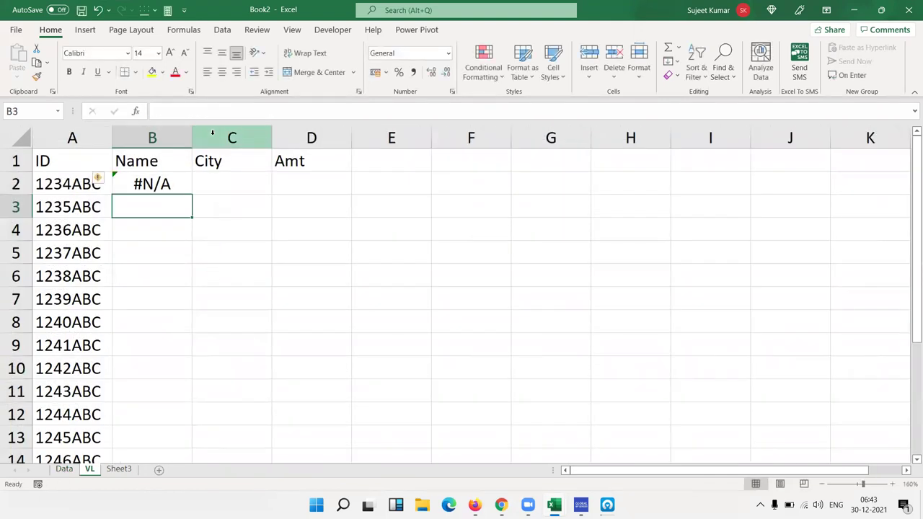
# Wrap LEFT in VALUE so B2's lookup returns Puja instead of #N/A.
pyautogui.press('Up')
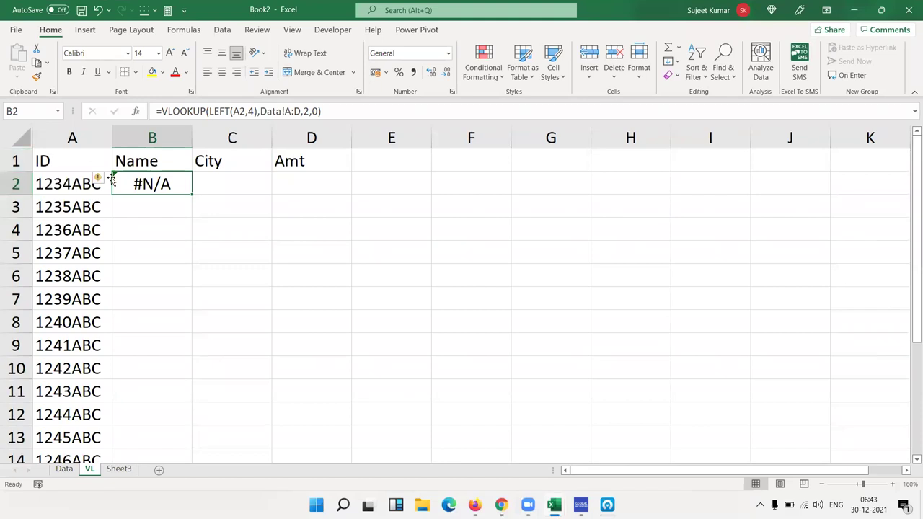
pyautogui.doubleClick(153, 186)
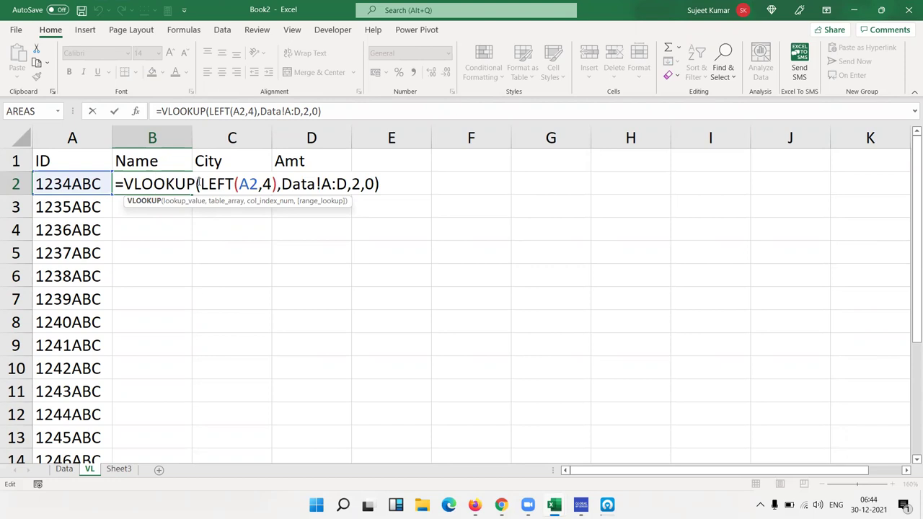
pyautogui.click(200, 184)
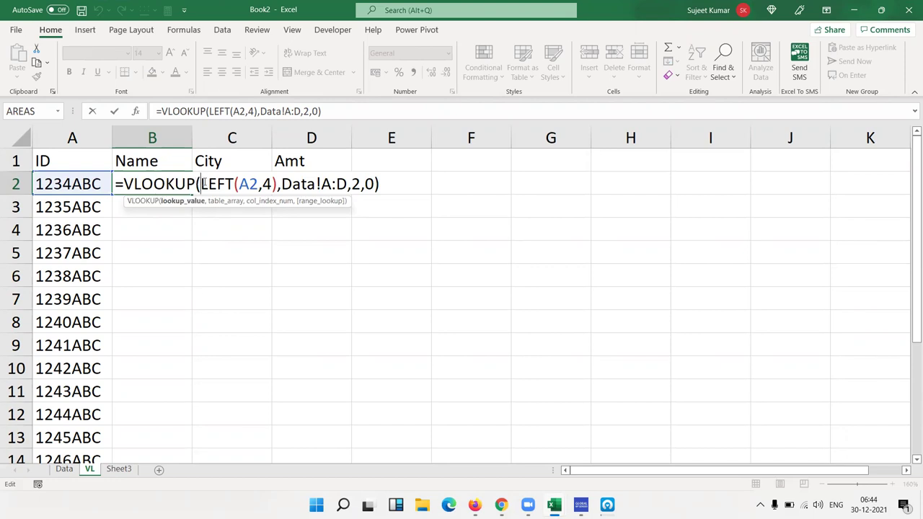
pyautogui.write('valu')
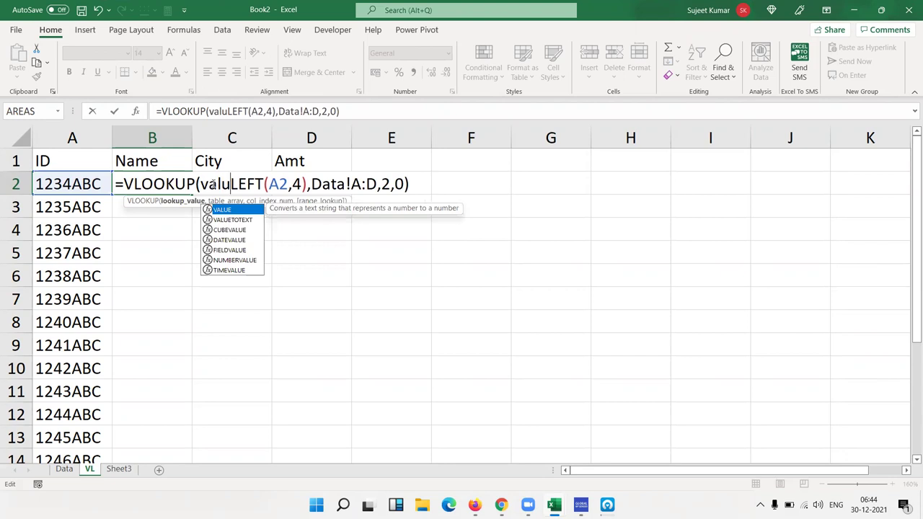
pyautogui.press('Tab')
pyautogui.press('Right')
pyautogui.press('Right')
pyautogui.press('Right')
pyautogui.press('Right')
pyautogui.press('Right')
pyautogui.press('Right')
pyautogui.press('Right')
pyautogui.press('Right')
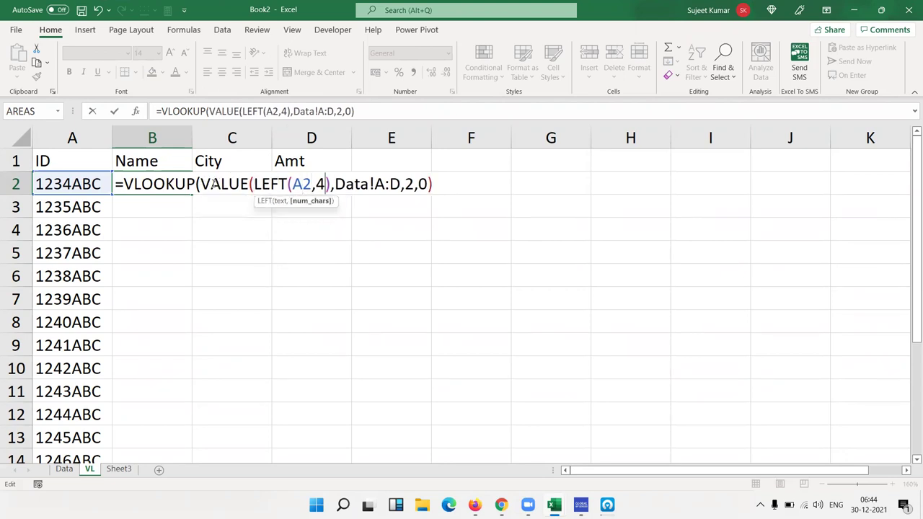
pyautogui.write('),')
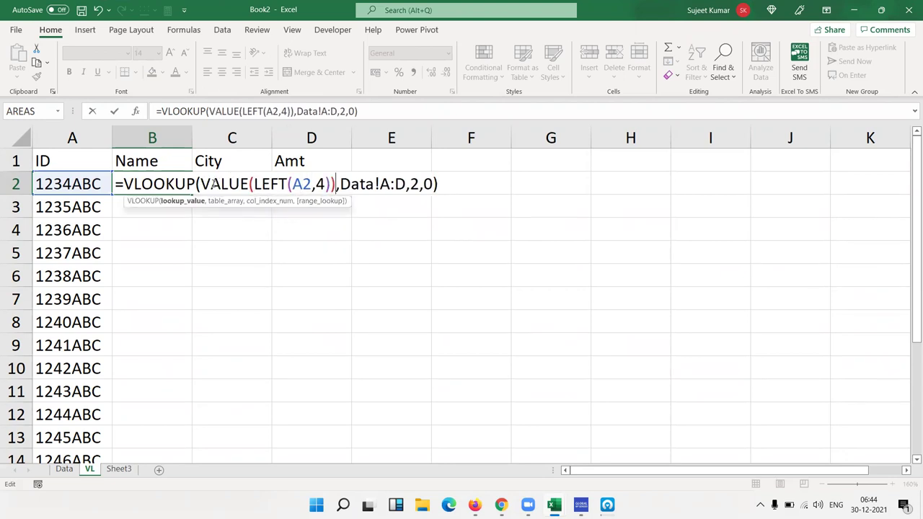
pyautogui.press('Return')
# Copy B2's lookup formula down the whole Name column.
pyautogui.press('Up')
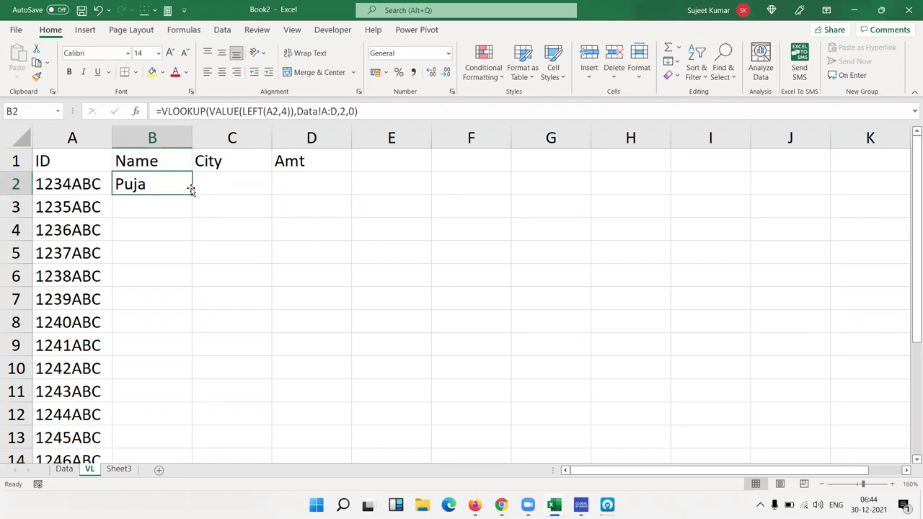
pyautogui.doubleClick(191, 196)
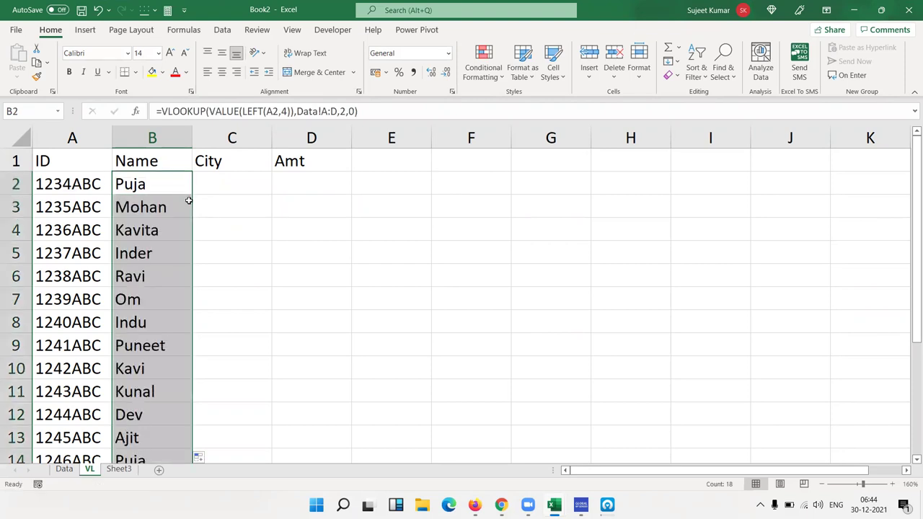
pyautogui.doubleClick(153, 185)
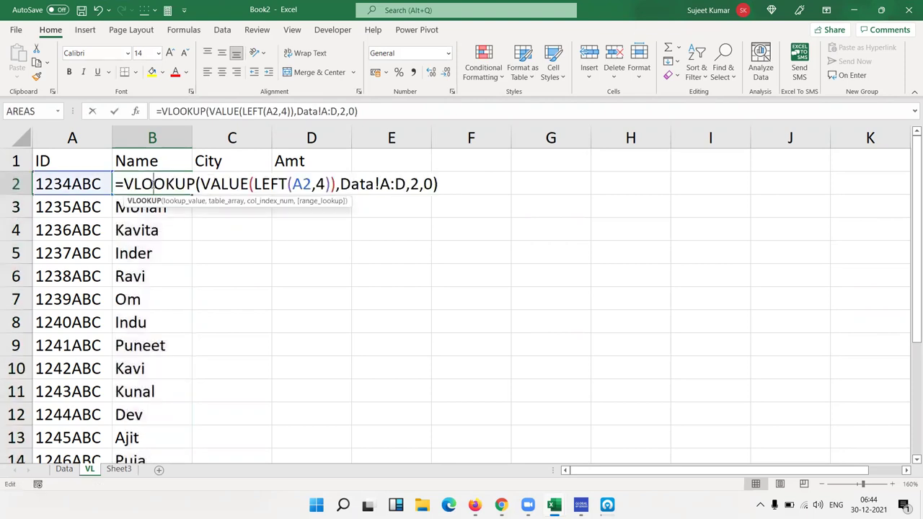
pyautogui.press('Escape')
# Test '1234 in C2 and =VALUE(C2) in C3, then clear both cells.
pyautogui.click(227, 187)
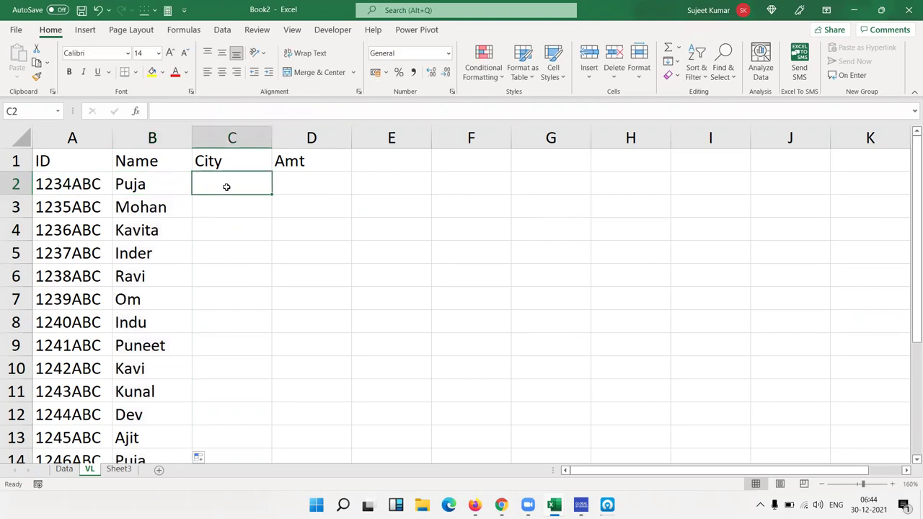
pyautogui.write("'123")
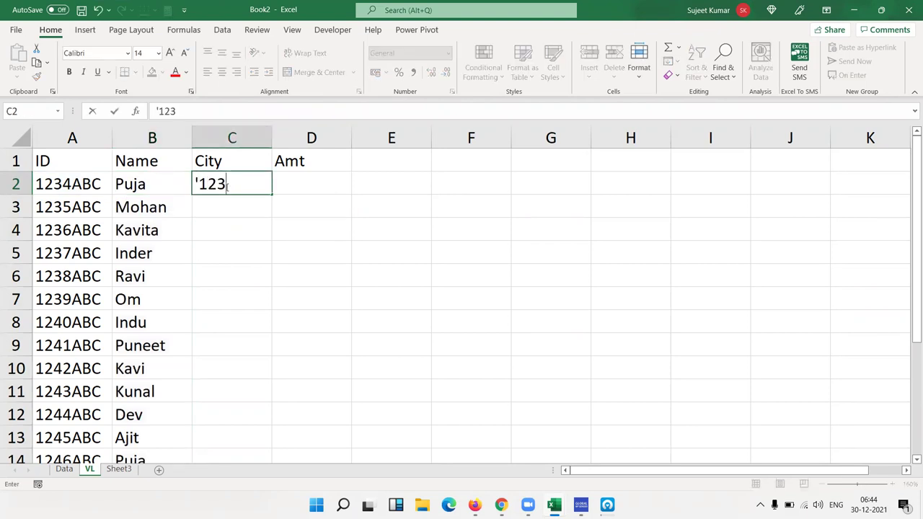
pyautogui.write('4')
pyautogui.press('Return')
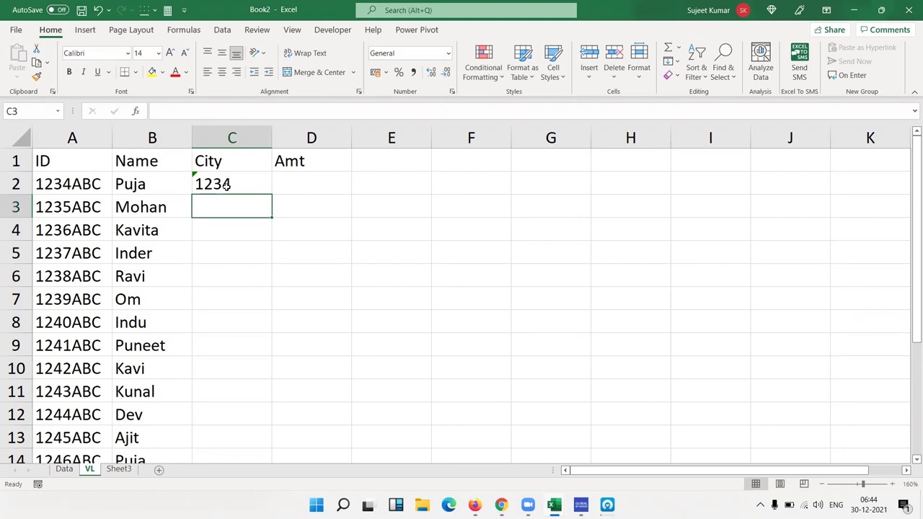
pyautogui.write('=v')
pyautogui.press('Tab')
pyautogui.click(226, 186)
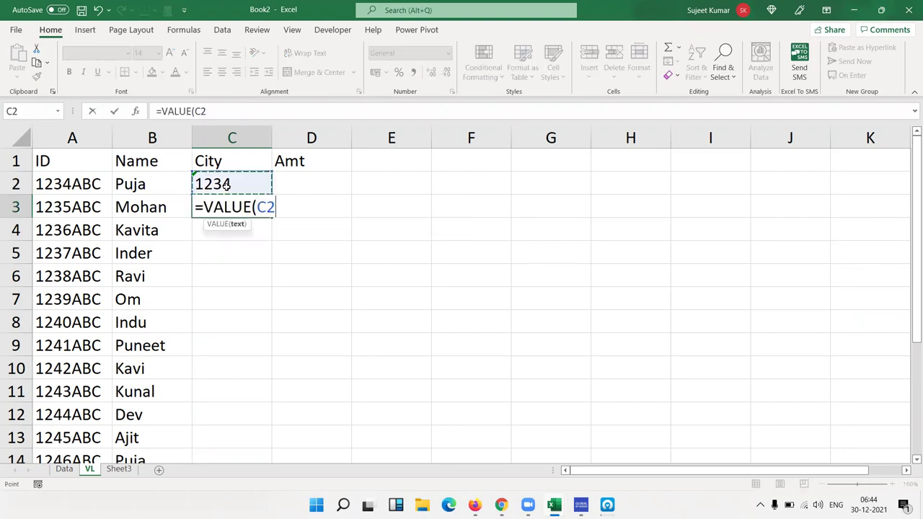
pyautogui.press('Return')
pyautogui.press('Up')
pyautogui.click(227, 185)
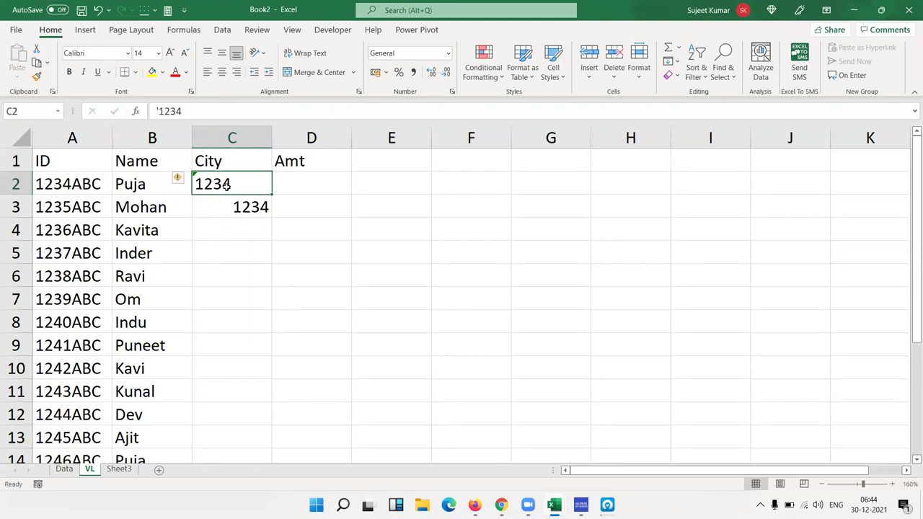
pyautogui.hotkey('shift', 'Down')
pyautogui.press('Delete')
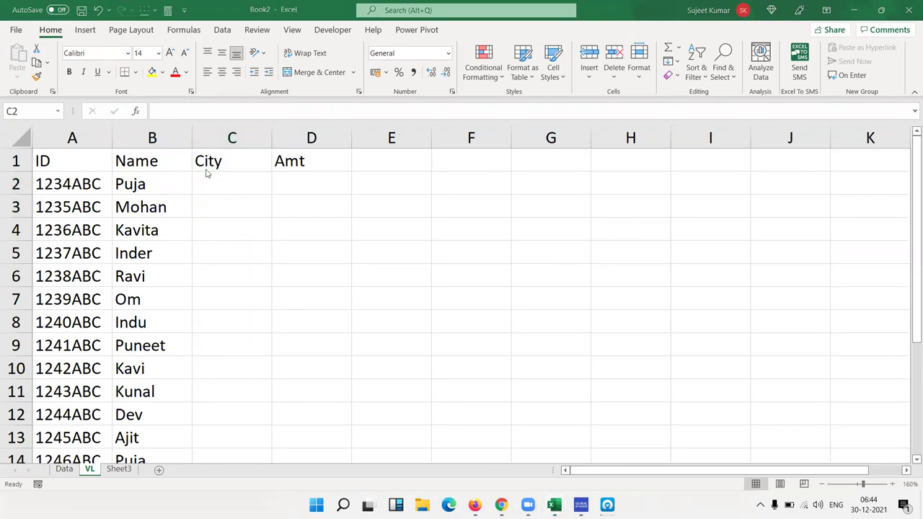
pyautogui.hotkey('alt', 'Tab')
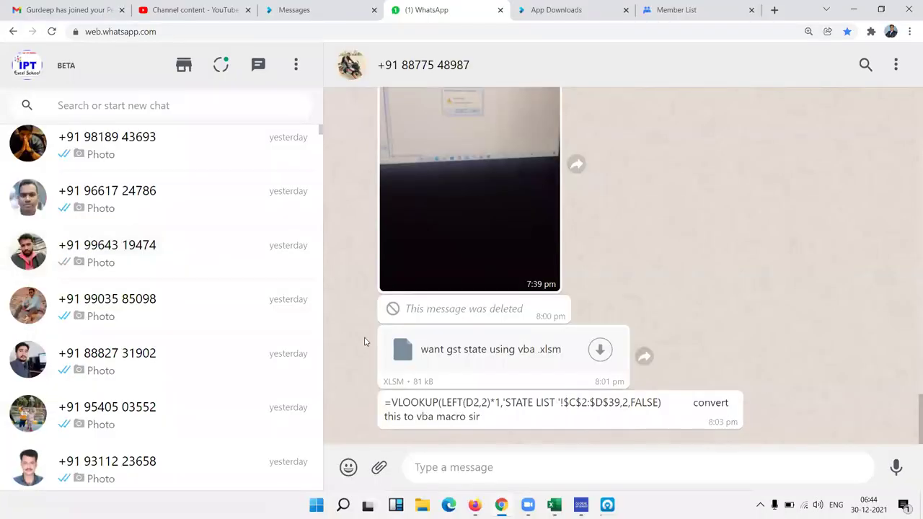
pyautogui.tripleClick(393, 406)
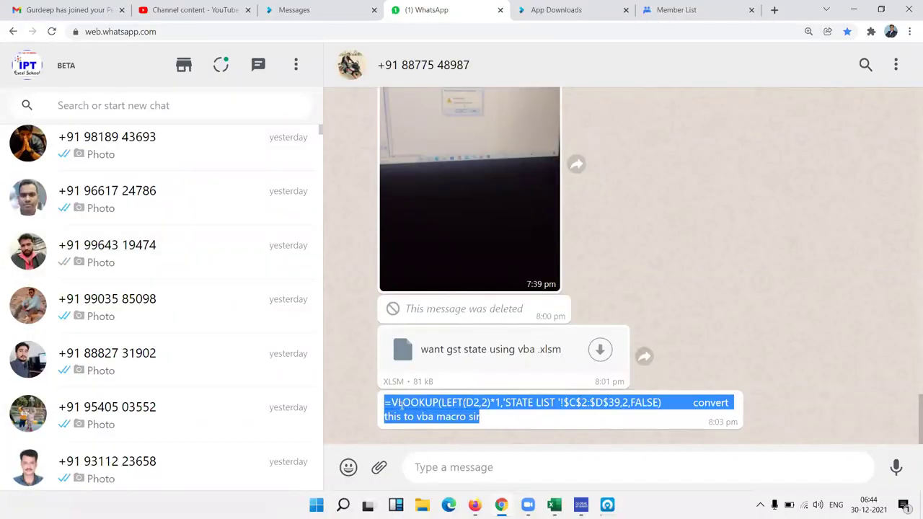
pyautogui.click(592, 402)
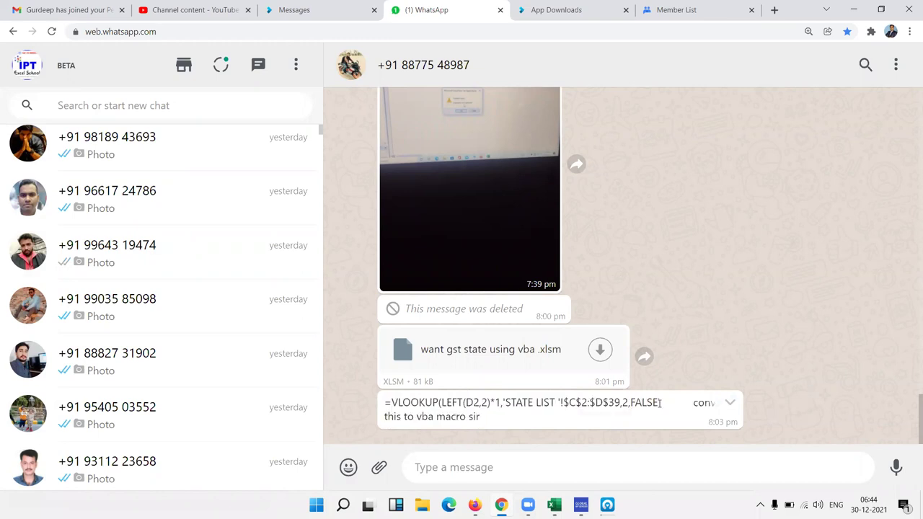
pyautogui.scroll(6, 577, 418)
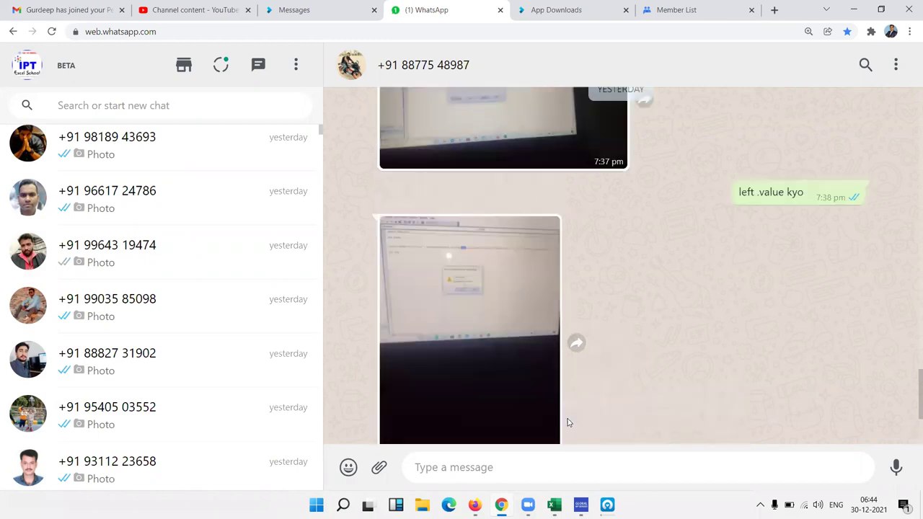
pyautogui.scroll(3, 568, 423)
pyautogui.click(458, 288)
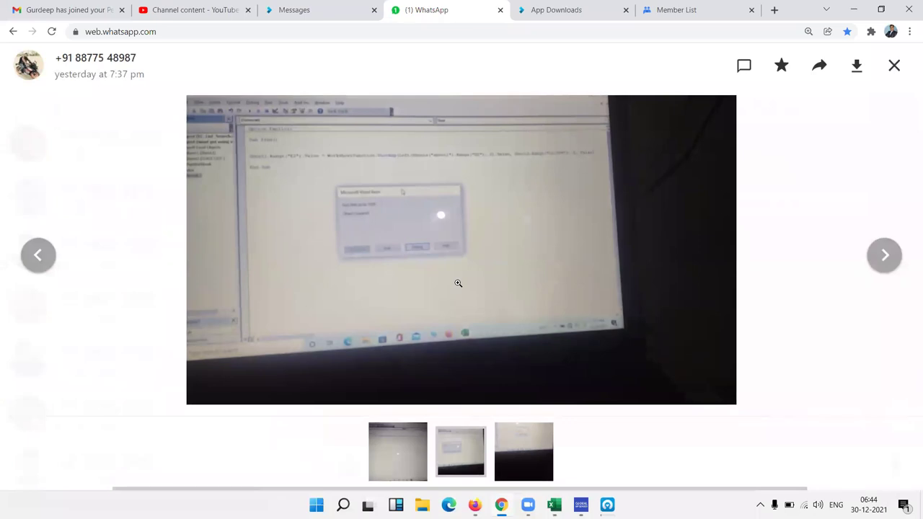
pyautogui.press('Escape')
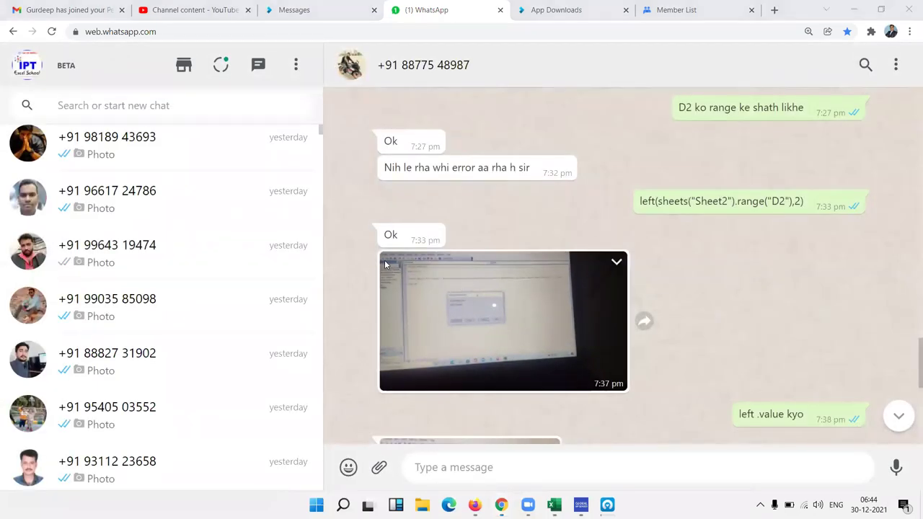
pyautogui.hotkey('alt', 'Tab')
pyautogui.press('Left')
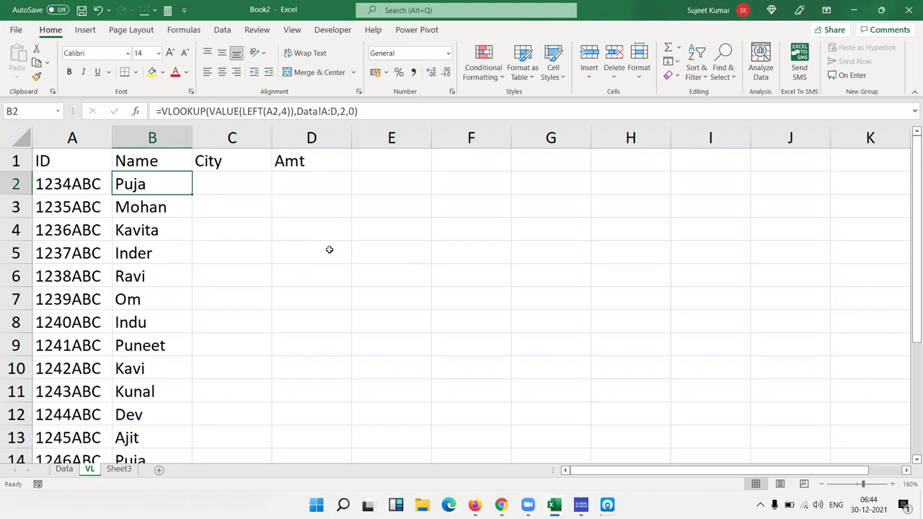
# Delete the Name formulas in B2:B19 of the VL sheet.
pyautogui.hotkey('ctrl', 'shift', 'Down')
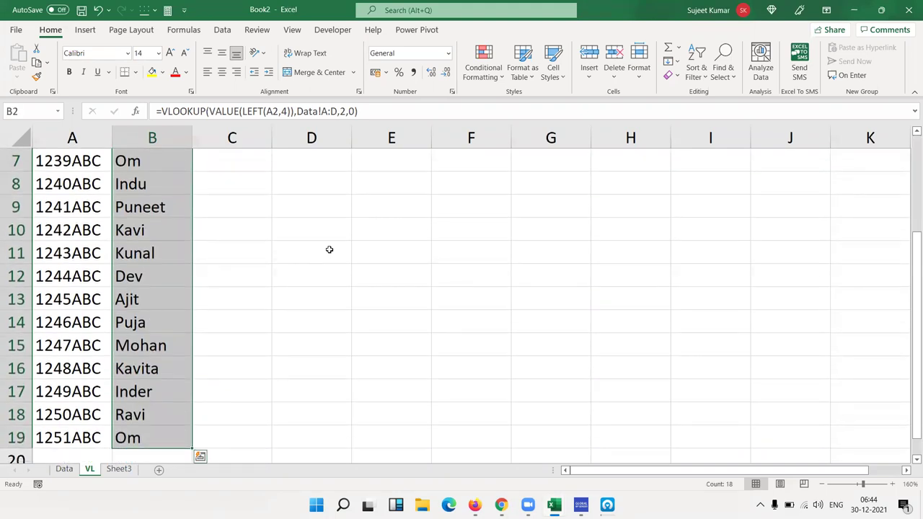
pyautogui.press('Delete')
pyautogui.press('Up')
pyautogui.press('Down')
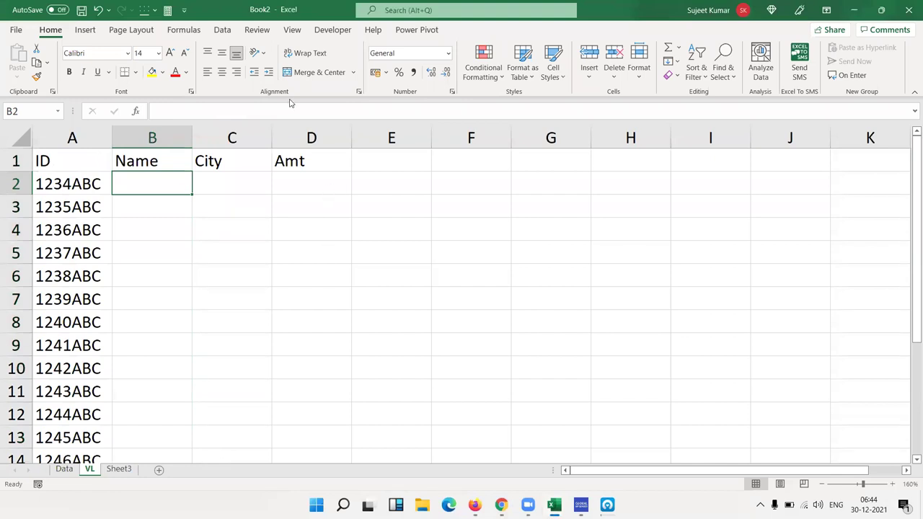
# Open the Visual Basic editor from the Developer tab and show its Insert menu.
pyautogui.click(328, 31)
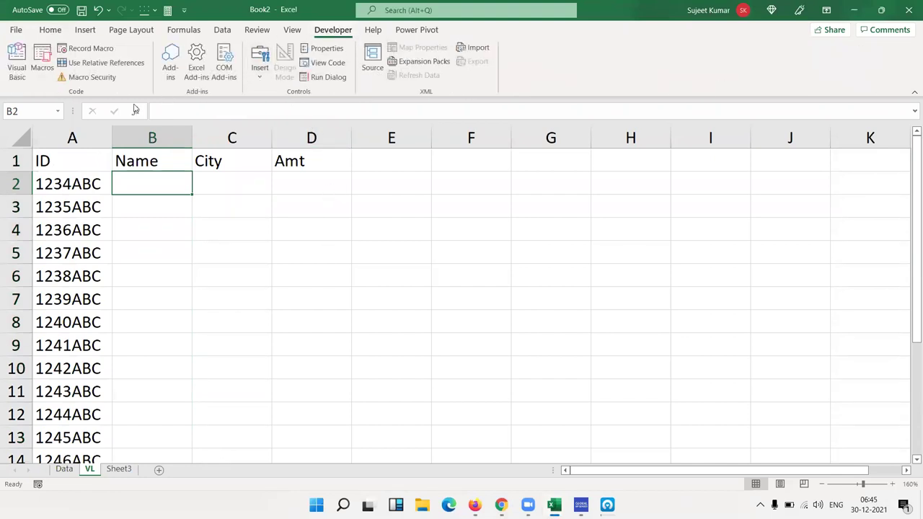
pyautogui.click(16, 64)
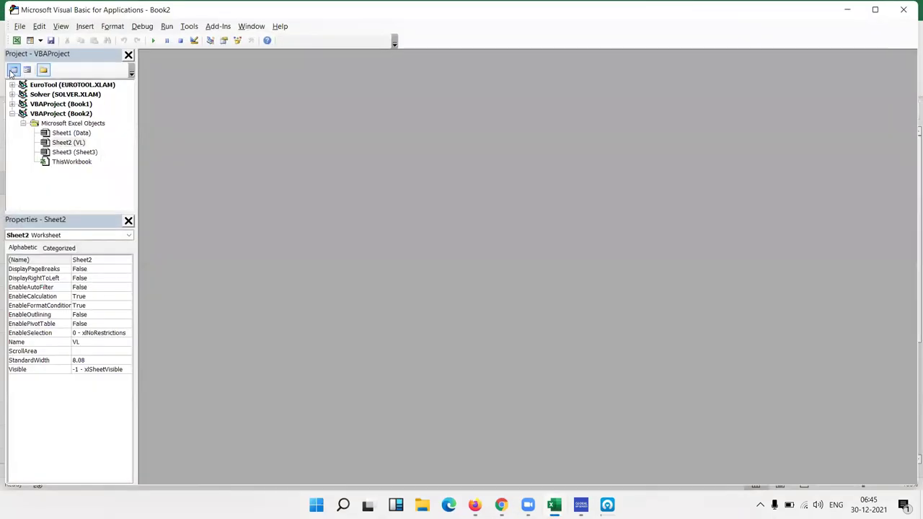
pyautogui.click(84, 26)
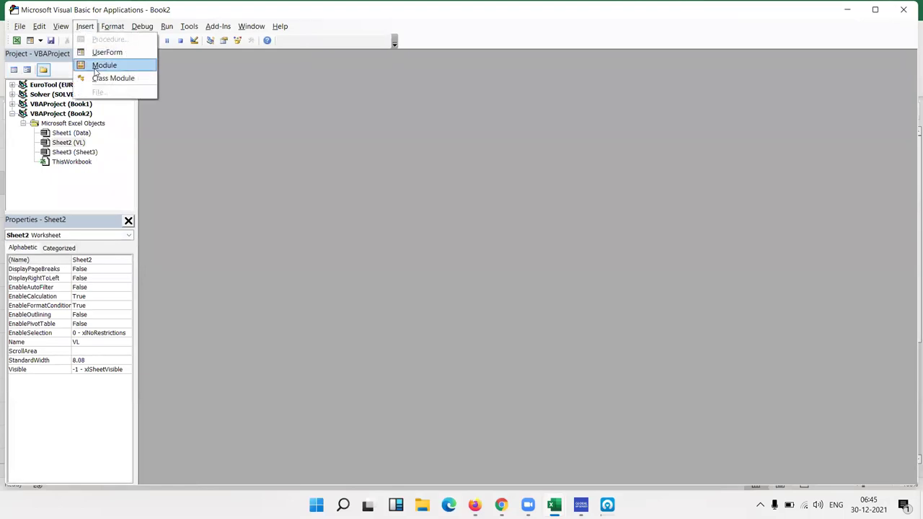
# Choose Insert > Module to create Module1 in Book2's VBA project.
pyautogui.click(101, 65)
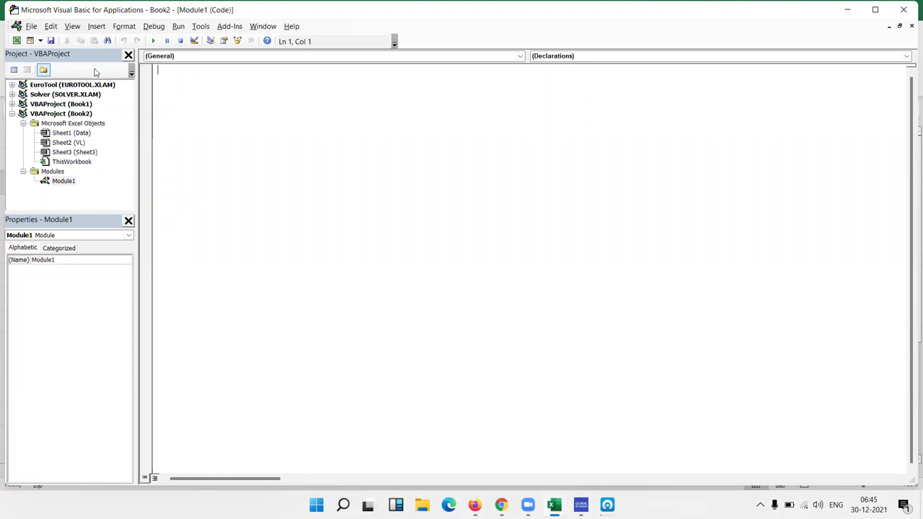
# Type the declaration Function LVL(n As Integer, r As Range, c As Long) in Module1.
pyautogui.write('function ')
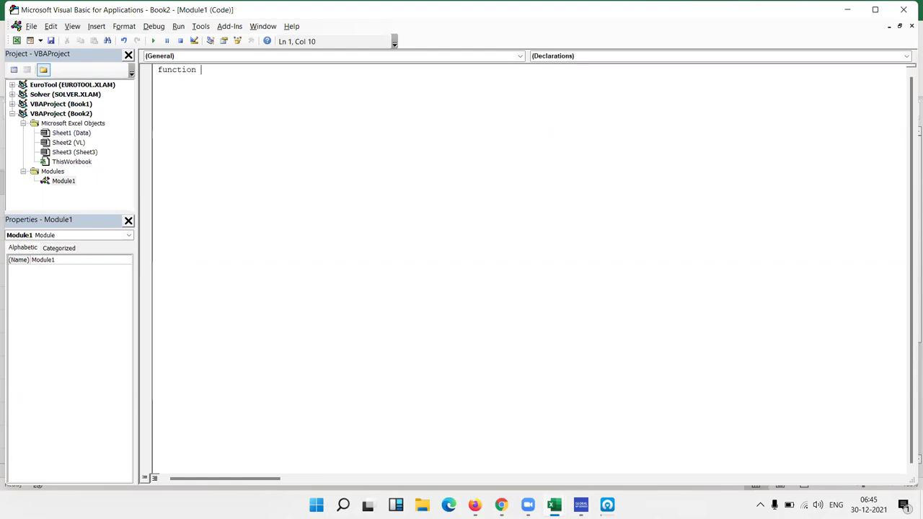
pyautogui.write('LVL(')
pyautogui.write('n as ')
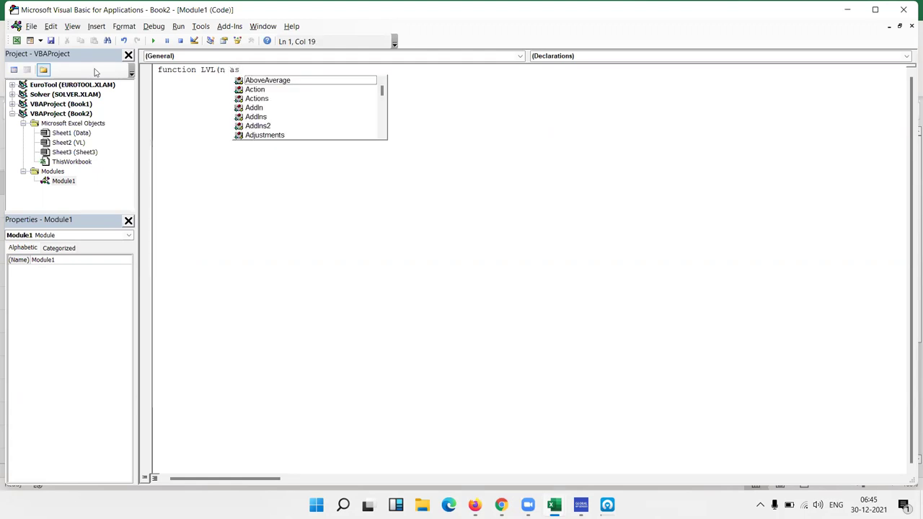
pyautogui.write('In')
pyautogui.press('Tab')
pyautogui.write(',')
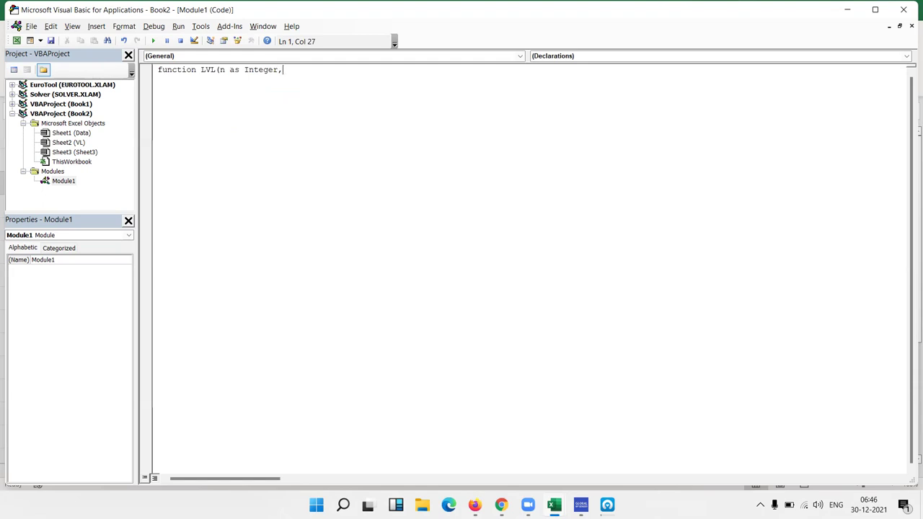
pyautogui.write('r')
pyautogui.write(' as ra')
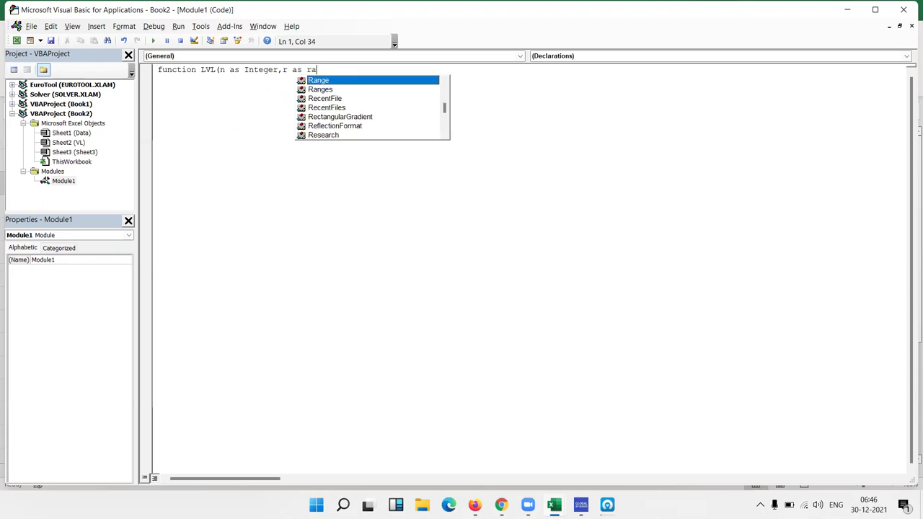
pyautogui.press('Tab')
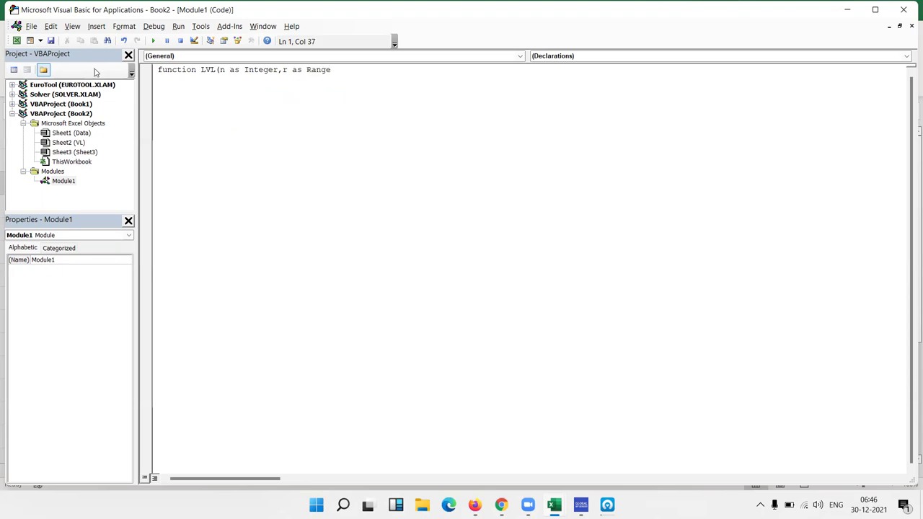
pyautogui.write(',c as ')
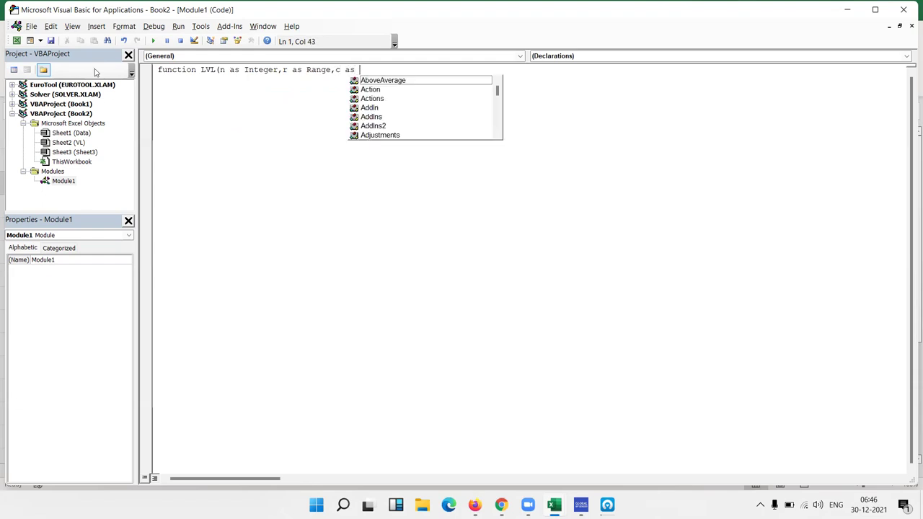
pyautogui.write('long')
pyautogui.press('Tab')
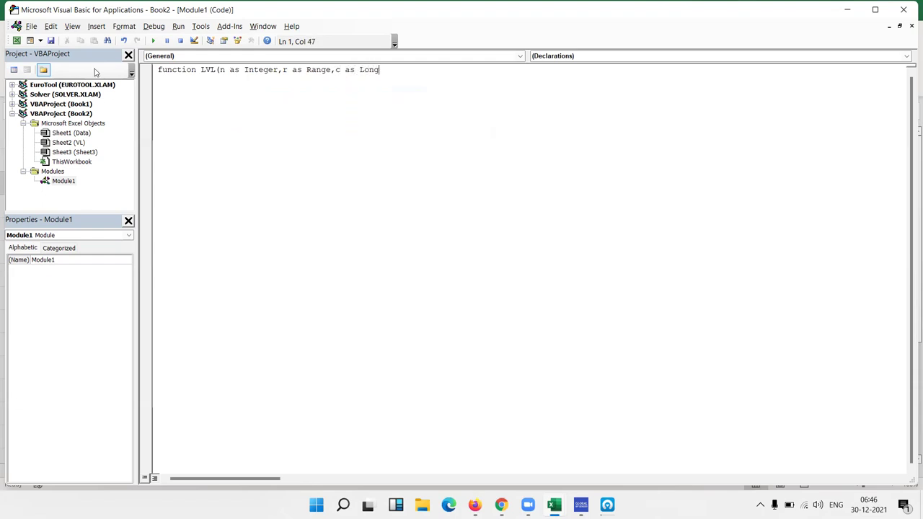
pyautogui.write(')')
pyautogui.press('Return')
pyautogui.press('Return')
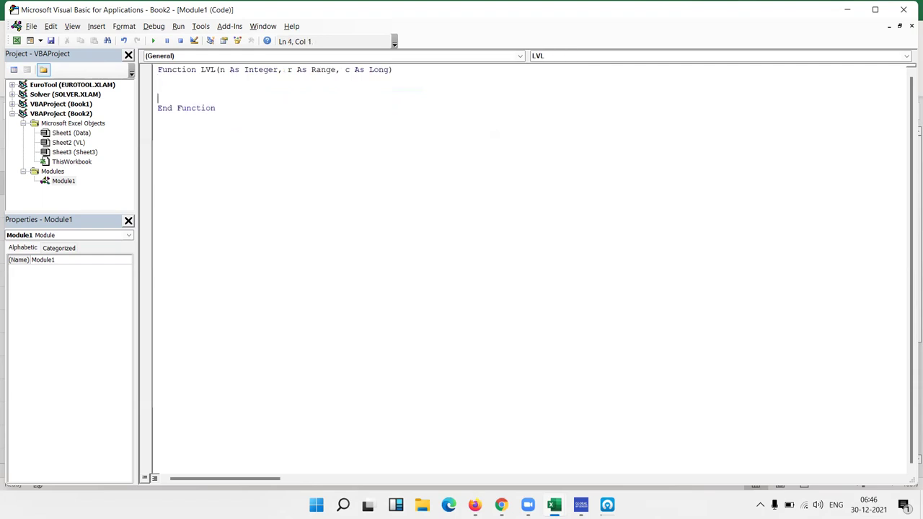
pyautogui.write('\\')
pyautogui.press('Return')
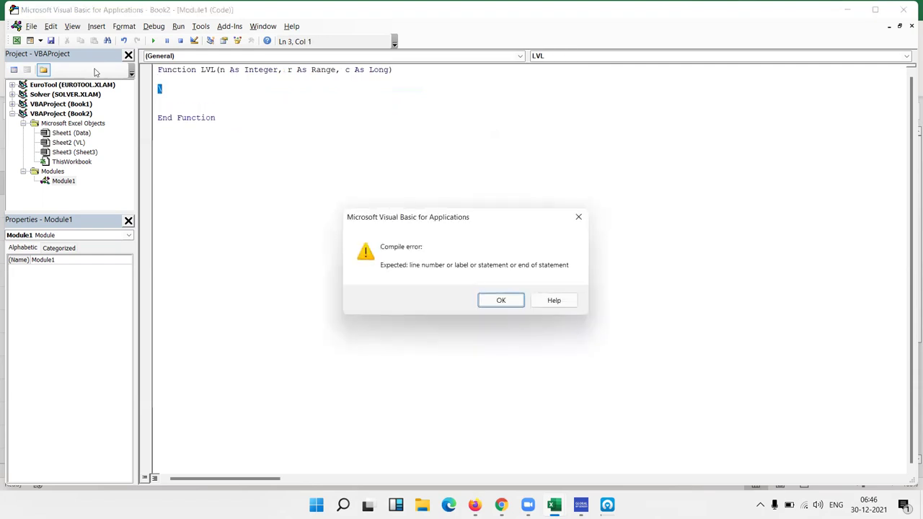
pyautogui.press('Return')
# Start LVL's body with LVL=application.WorksheetFunction.VLookup(.
pyautogui.press('BackSpace')
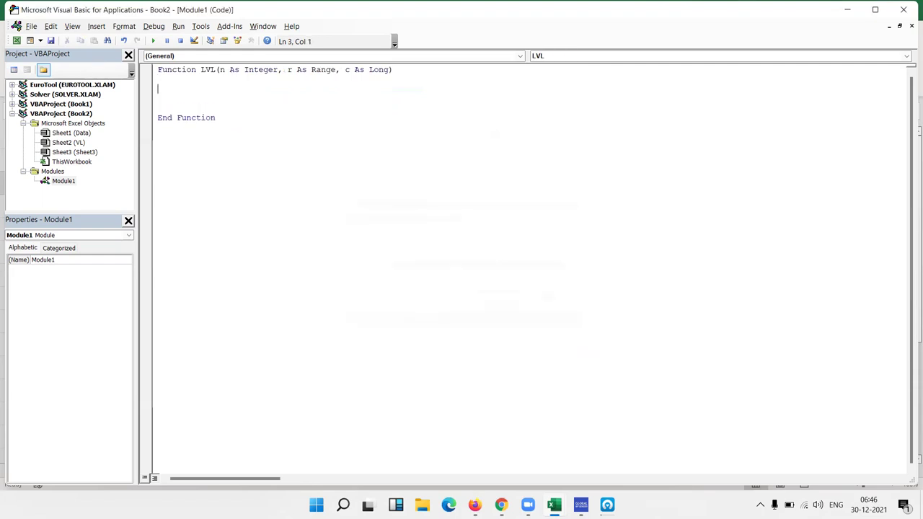
pyautogui.write('LVL=application.')
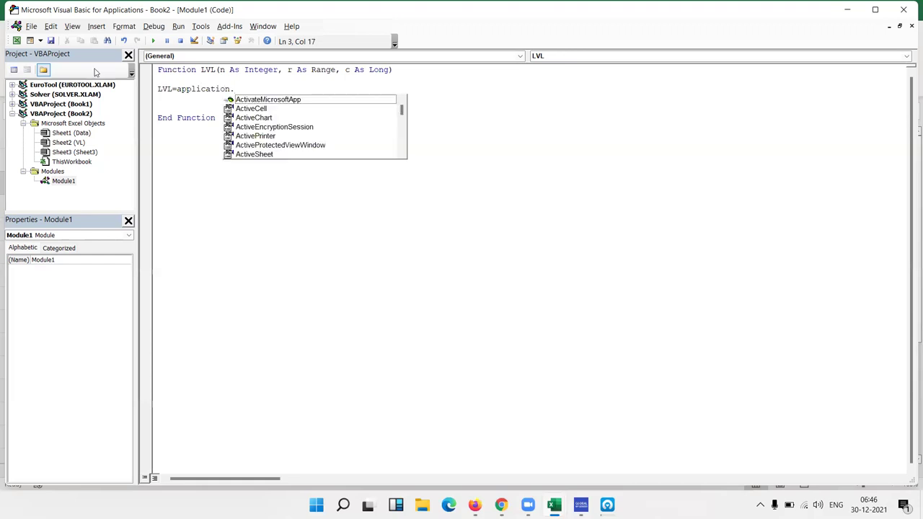
pyautogui.write('vv')
pyautogui.press('BackSpace')
pyautogui.press('BackSpace')
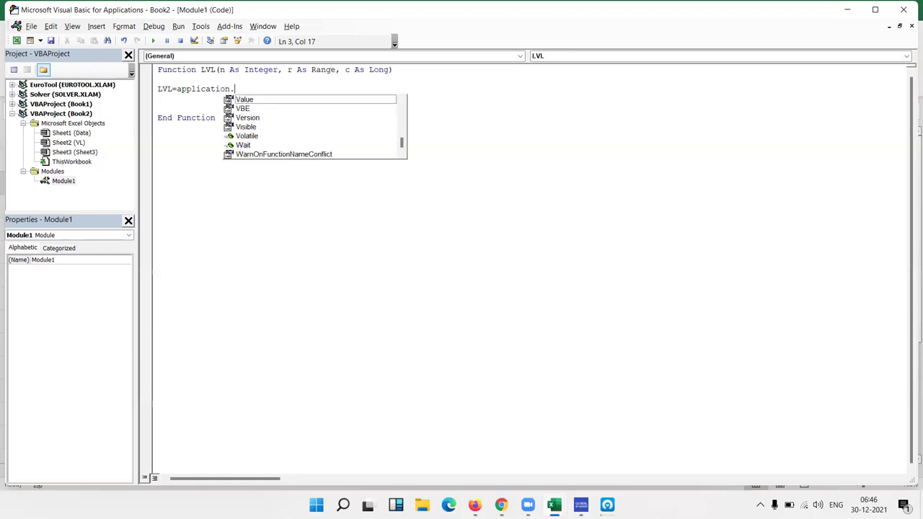
pyautogui.write('wo')
pyautogui.press('Down')
pyautogui.press('Tab')
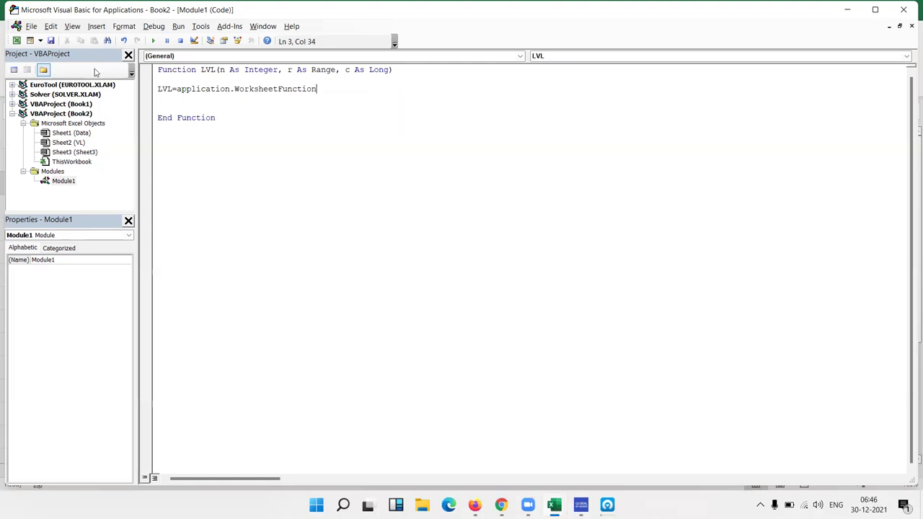
pyautogui.write('.vl')
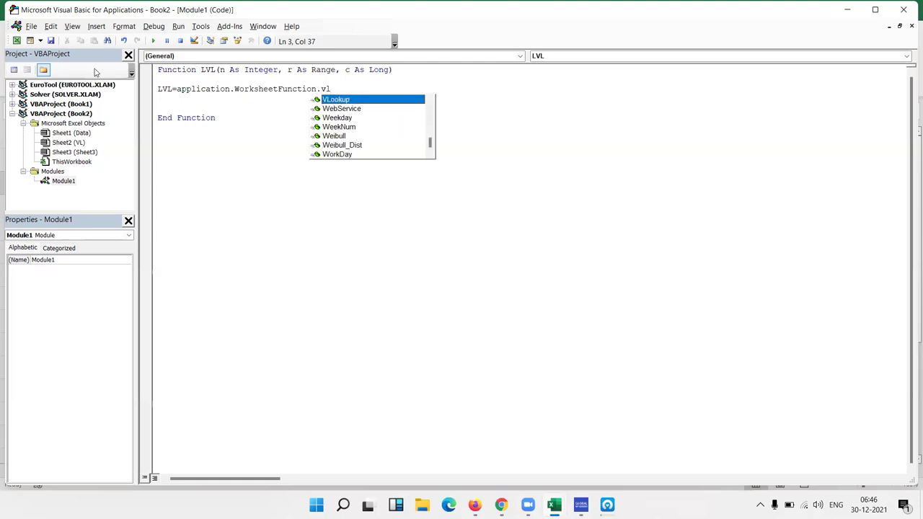
pyautogui.press('Tab')
pyautogui.write('(')
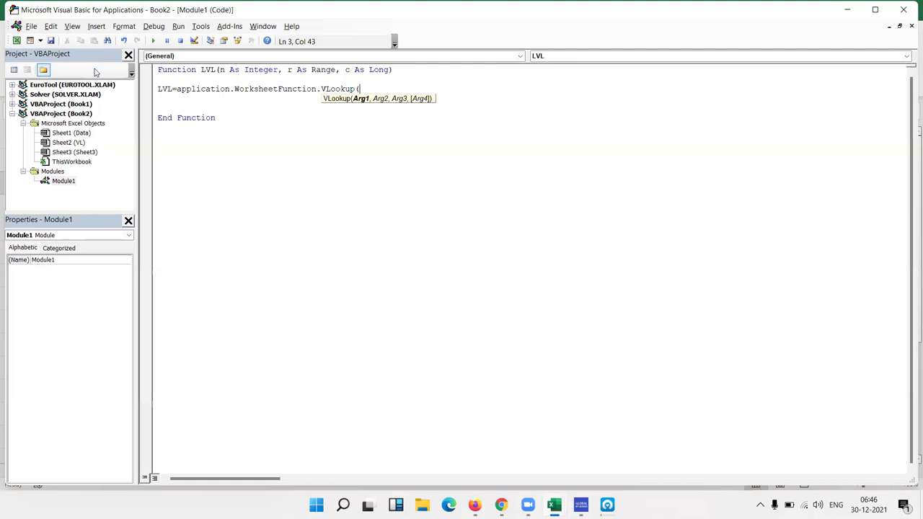
# Try adding left( to the VLookup, then remove it and go up to the header line.
pyautogui.write('le')
pyautogui.write('ft')
pyautogui.write('(')
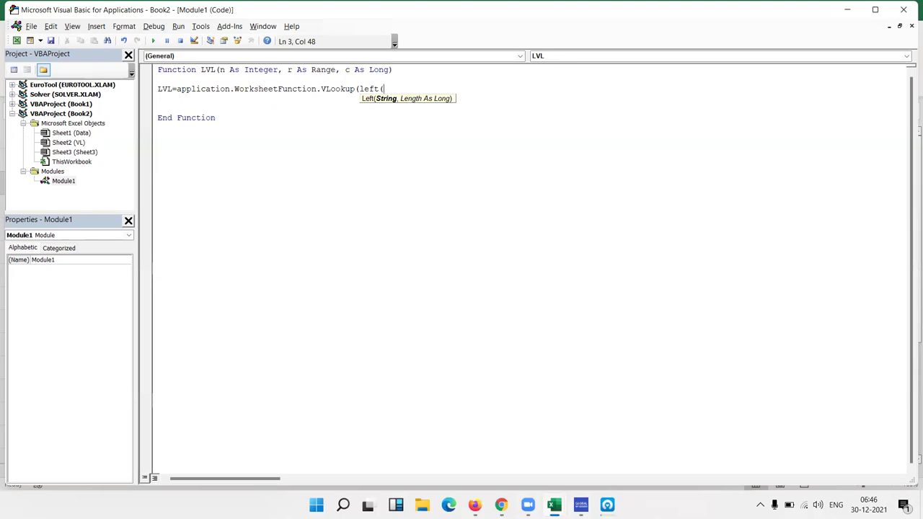
pyautogui.press('BackSpace')
pyautogui.press('BackSpace')
pyautogui.press('BackSpace')
pyautogui.press('BackSpace')
pyautogui.press('BackSpace')
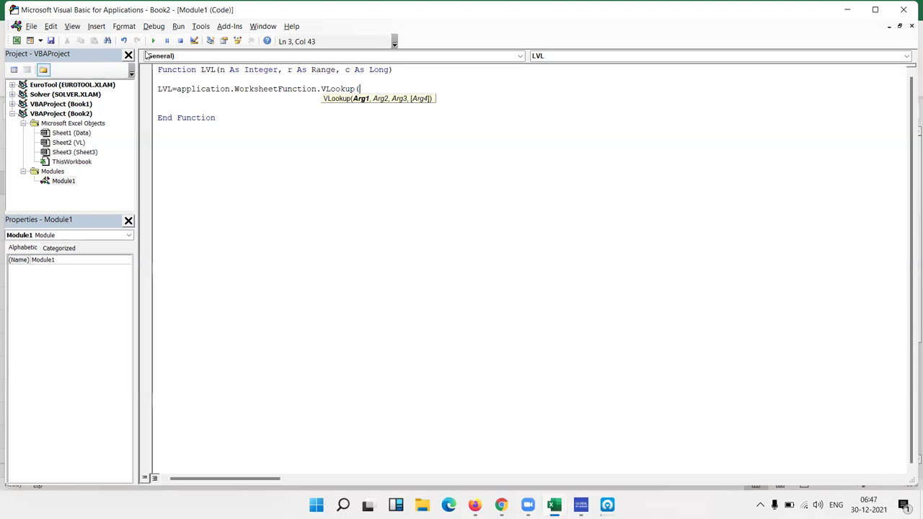
pyautogui.click(265, 72)
# Dismiss the compile error and change parameter n's type from Integer to String.
pyautogui.press('Return')
pyautogui.doubleClick(260, 70)
pyautogui.press('BackSpace')
pyautogui.press('BackSpace')
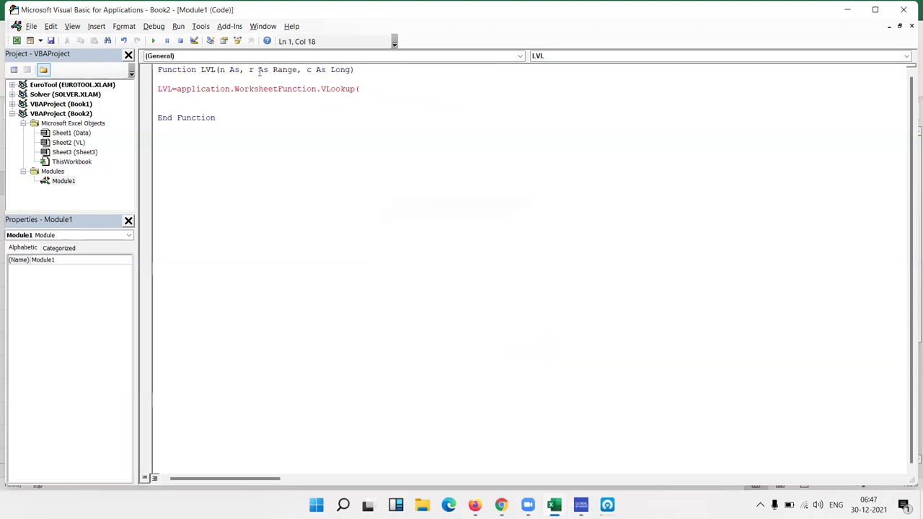
pyautogui.write('Str')
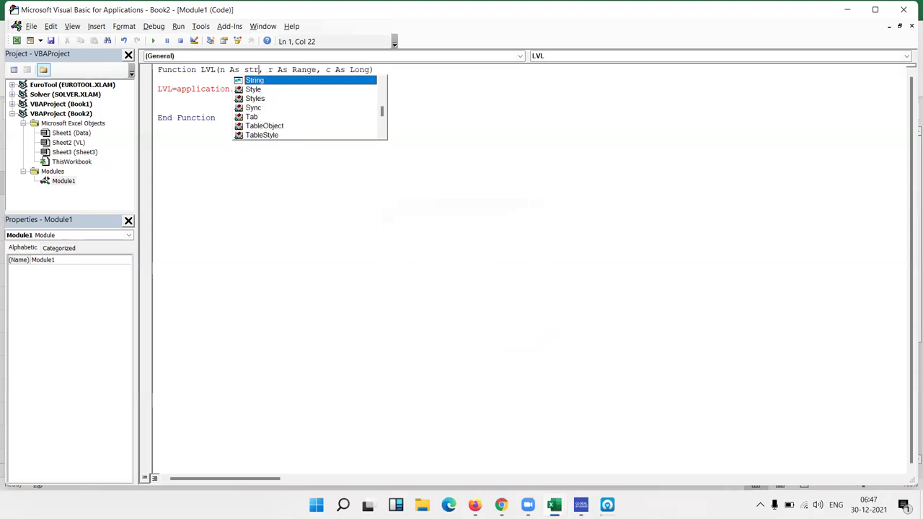
pyautogui.press('Tab')
# Complete the line as VLookup(Val(Left(n, 4)), r, c, 0) and switch back to Excel.
pyautogui.click(353, 89)
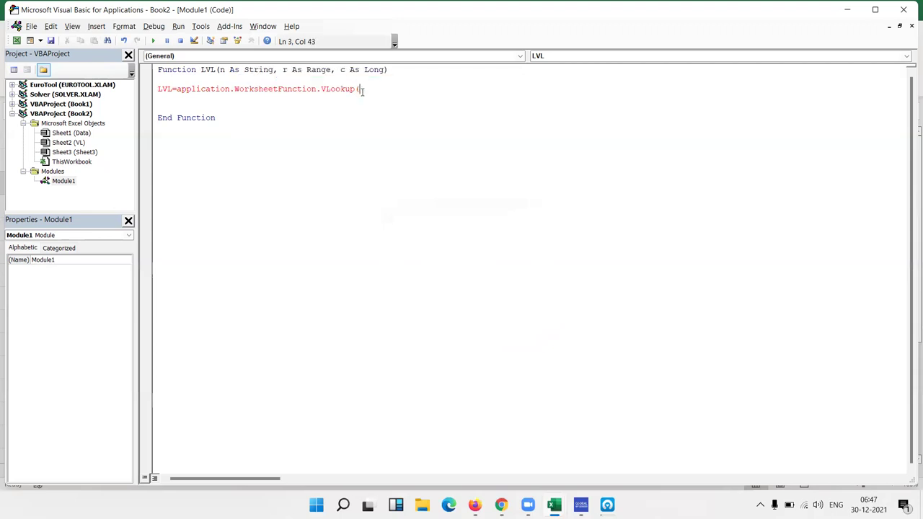
pyautogui.write('left')
pyautogui.write('(')
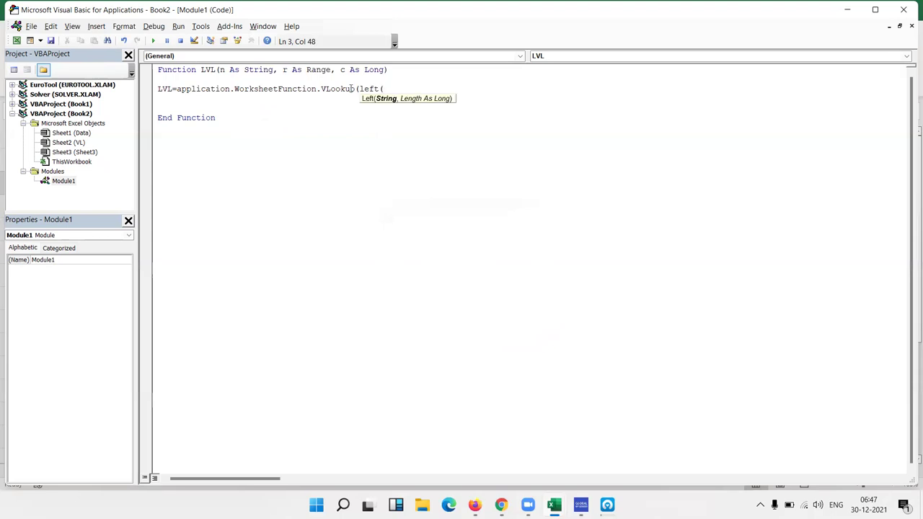
pyautogui.write('n')
pyautogui.write(',4')
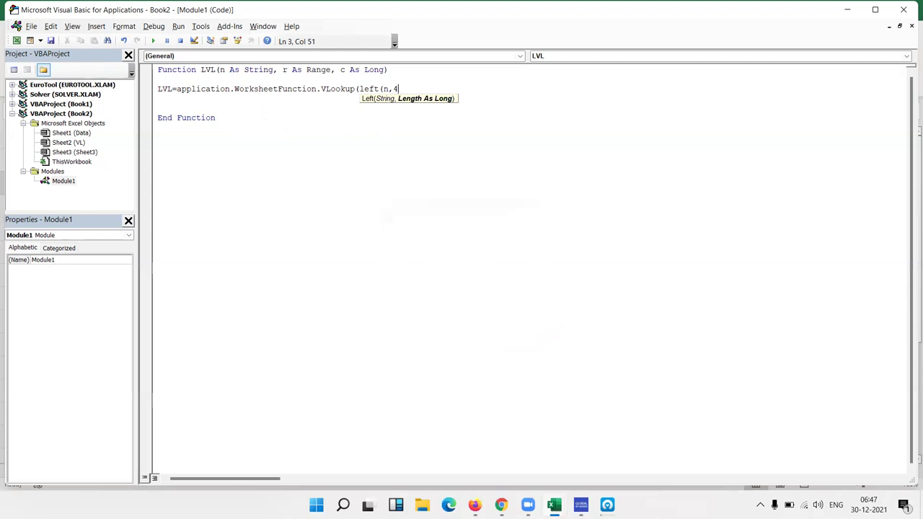
pyautogui.write(')')
pyautogui.click(359, 88)
pyautogui.write('val')
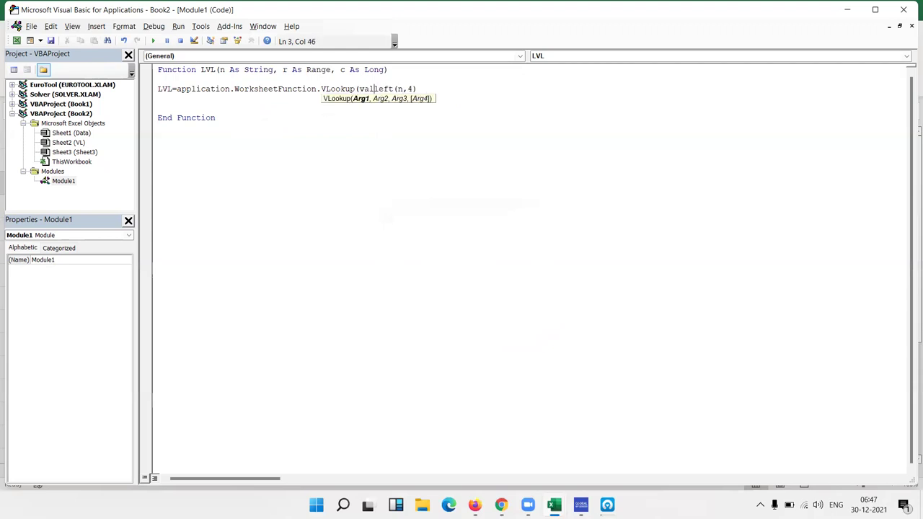
pyautogui.press('End')
pyautogui.write(')')
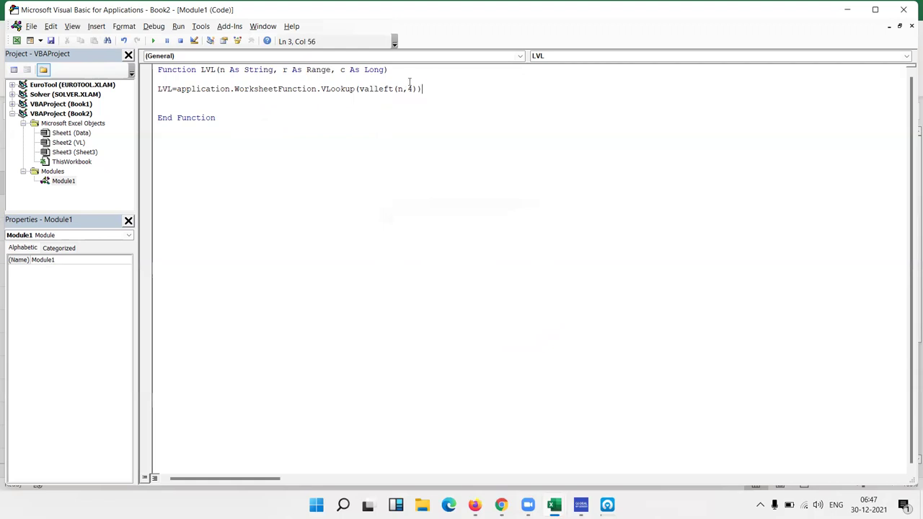
pyautogui.write(',')
pyautogui.write('r')
pyautogui.write(',c,0)')
pyautogui.click(409, 83)
pyautogui.press('Return')
pyautogui.press('Left')
pyautogui.press('Left')
pyautogui.press('Left')
pyautogui.press('Left')
pyautogui.write('(')
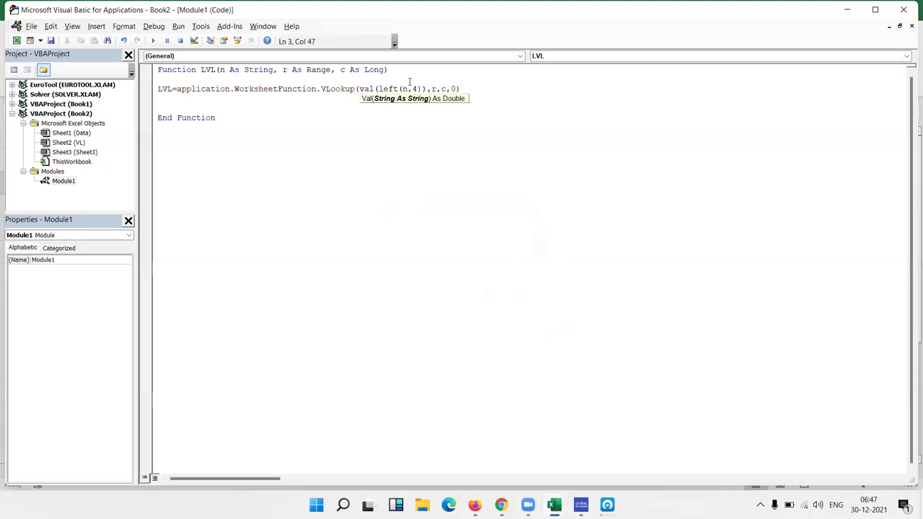
pyautogui.press('Down')
pyautogui.hotkey('alt', 'F11')
# Enter =LVL(A2,Data!A:D,2) in B2 of the VL sheet.
pyautogui.write('=')
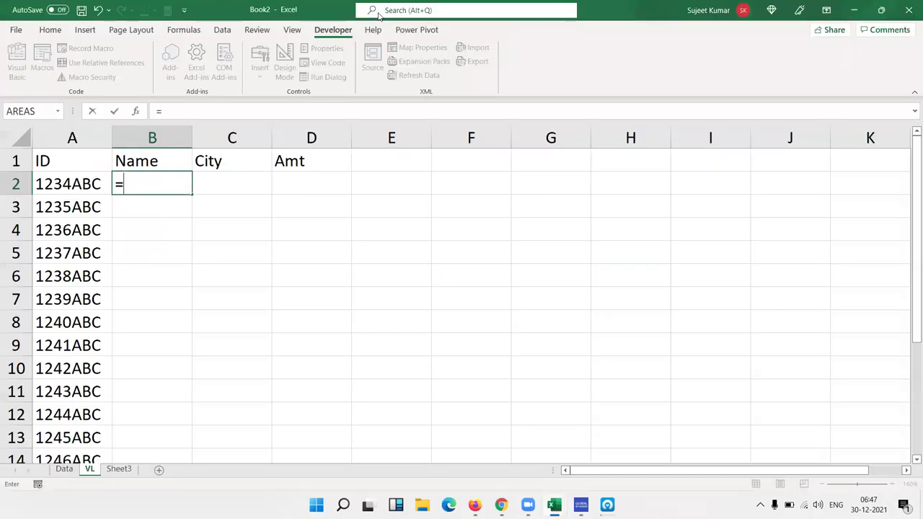
pyautogui.write('vl')
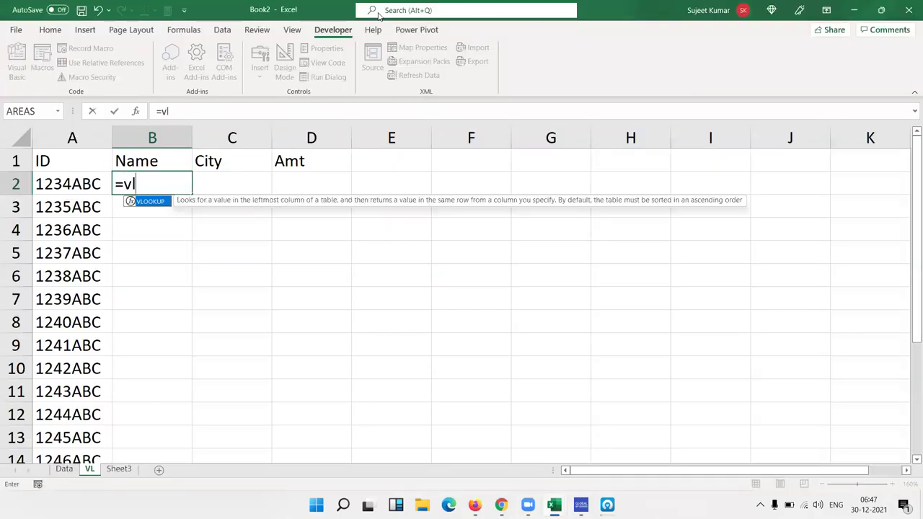
pyautogui.press('BackSpace')
pyautogui.press('BackSpace')
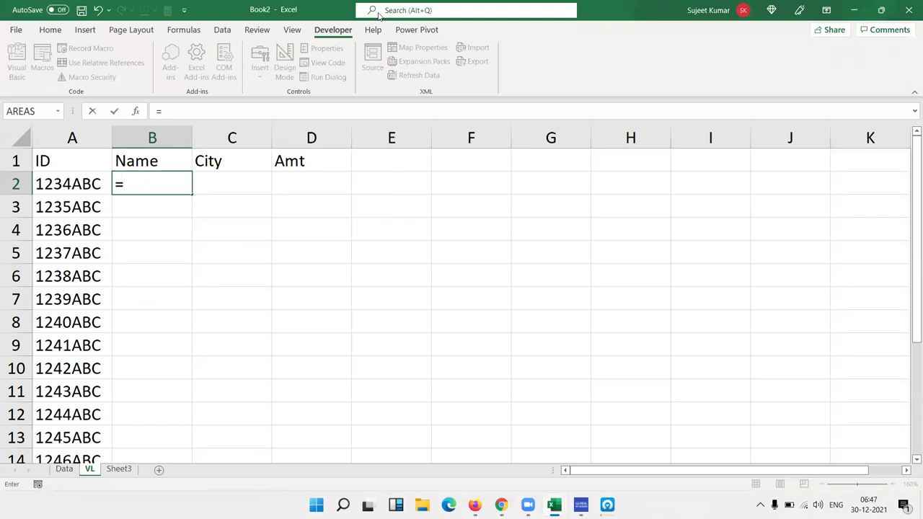
pyautogui.write('lvl')
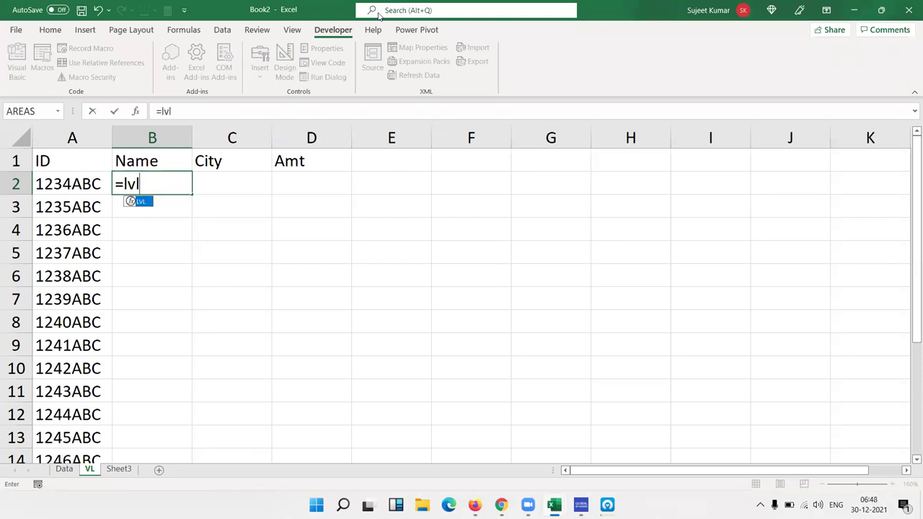
pyautogui.press('Tab')
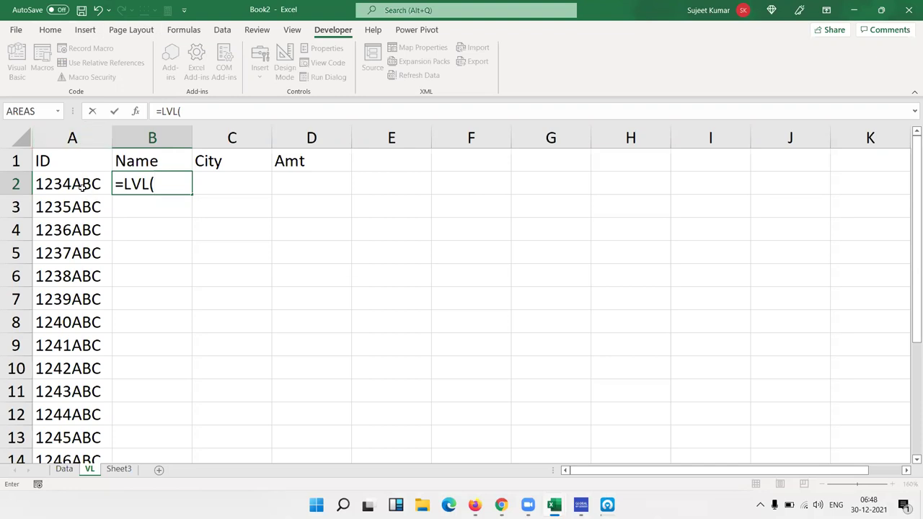
pyautogui.click(83, 185)
pyautogui.write(',')
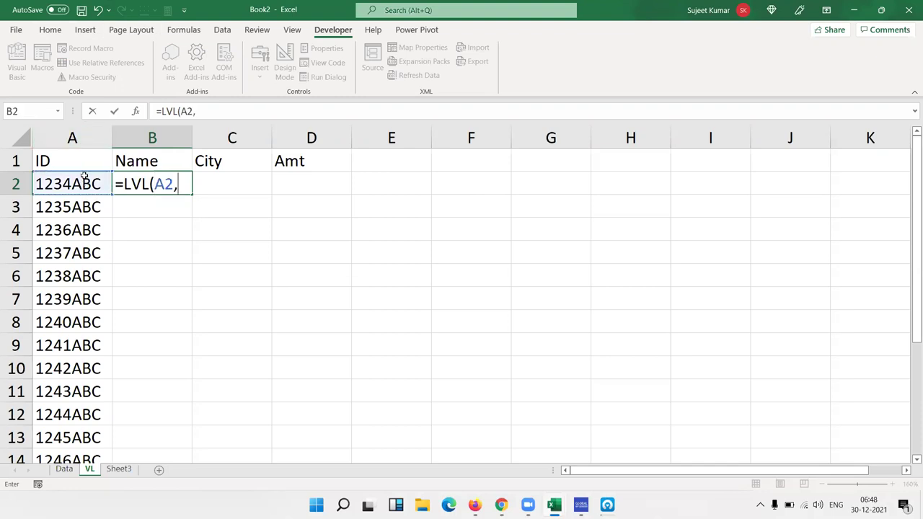
pyautogui.click(64, 469)
pyautogui.click(58, 133)
pyautogui.moveTo(84, 129); pyautogui.dragTo(192, 130)
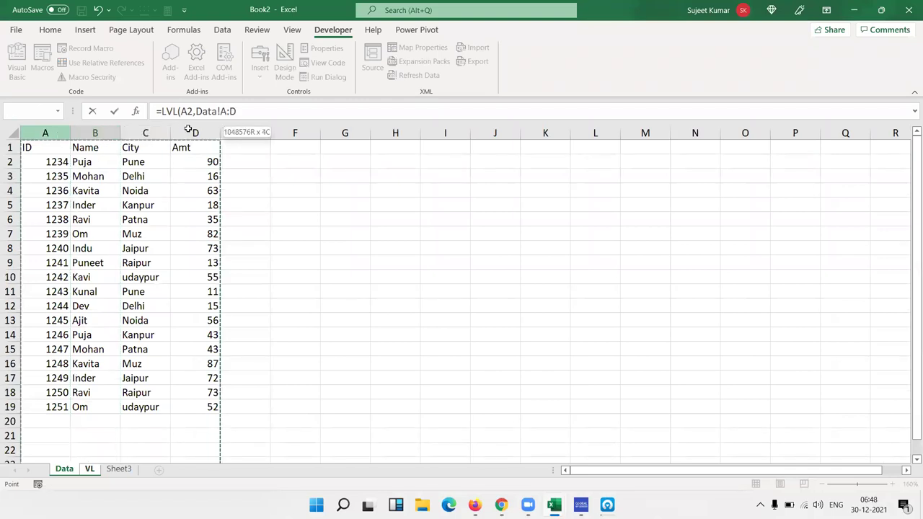
pyautogui.write(',')
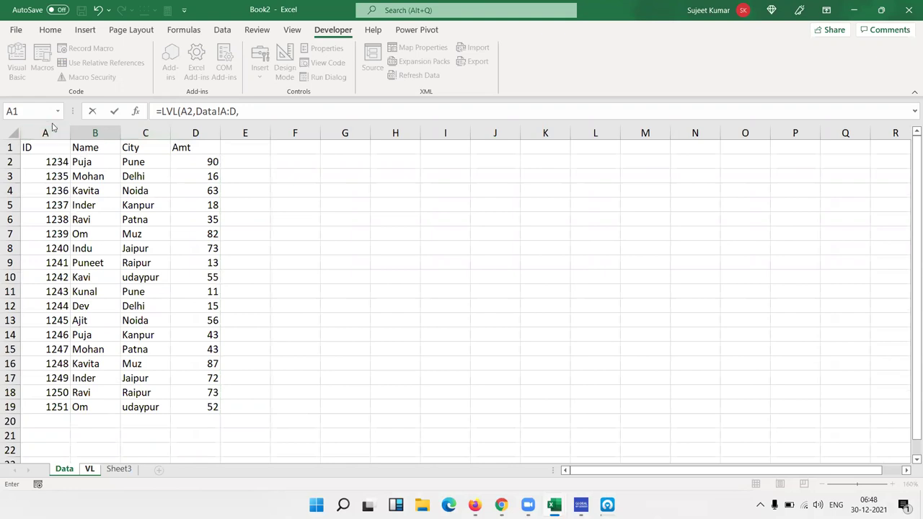
pyautogui.write('2')
pyautogui.press('Return')
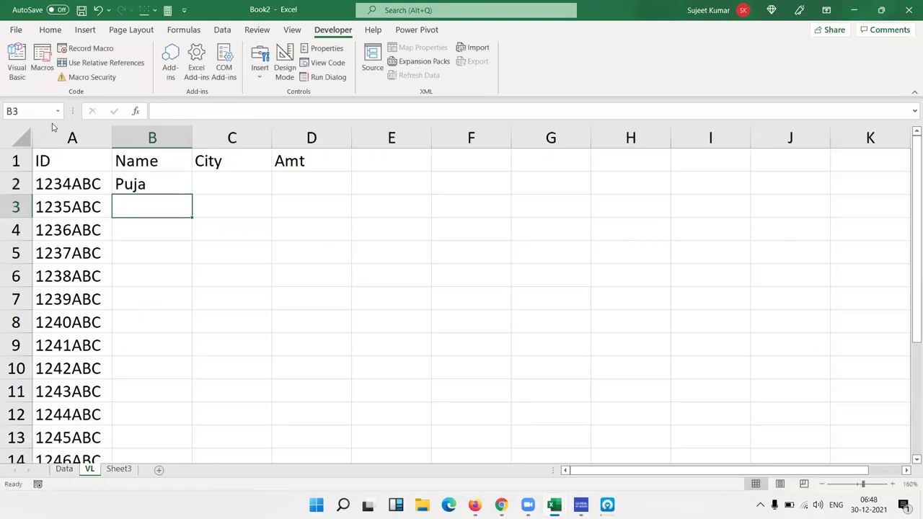
# Fill the LVL formula down the Name column, then select the LVL code in the VBA editor.
pyautogui.press('Up')
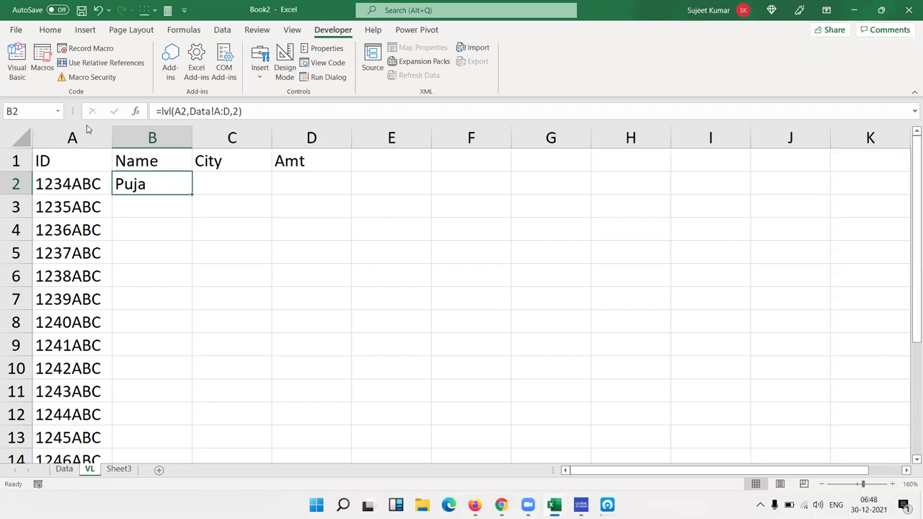
pyautogui.doubleClick(193, 194)
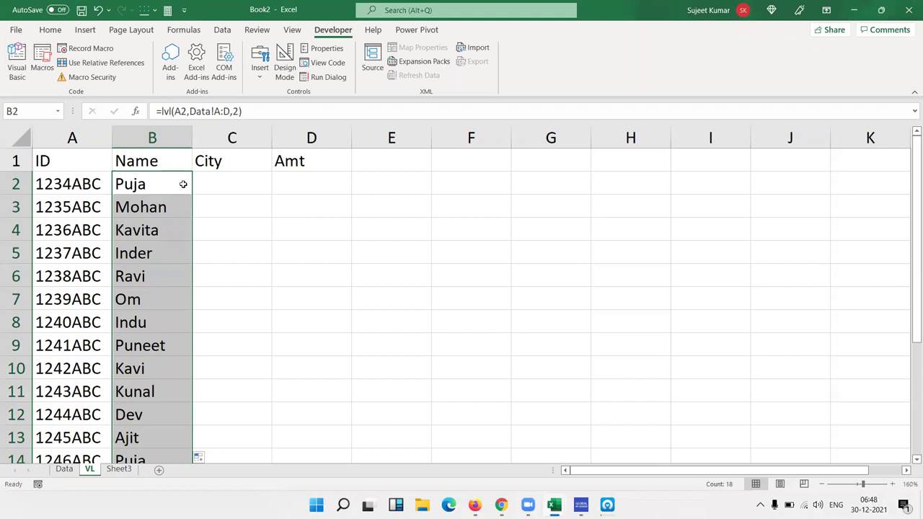
pyautogui.click(186, 183)
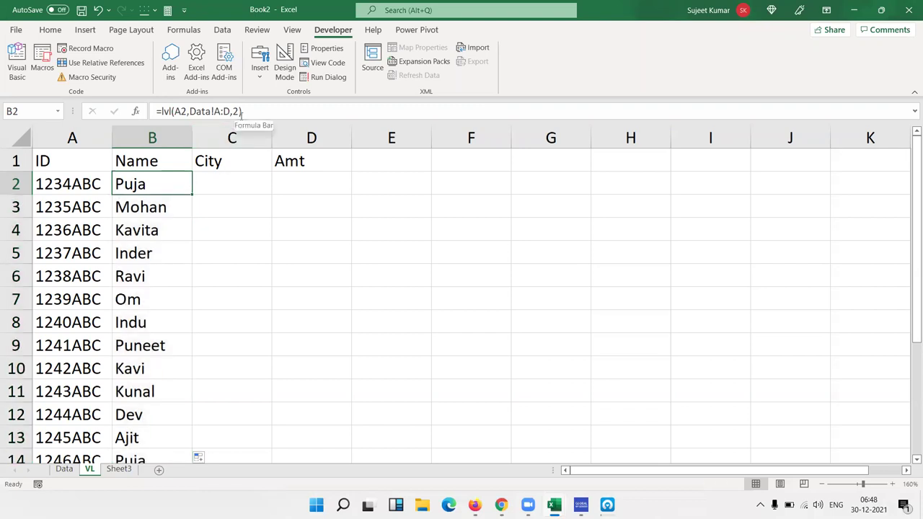
pyautogui.hotkey('alt', 'F11')
pyautogui.moveTo(252, 122); pyautogui.dragTo(150, 64)
# Below End Function, create Sub L_V() declaring Dim n As Integer.
pyautogui.click(172, 108)
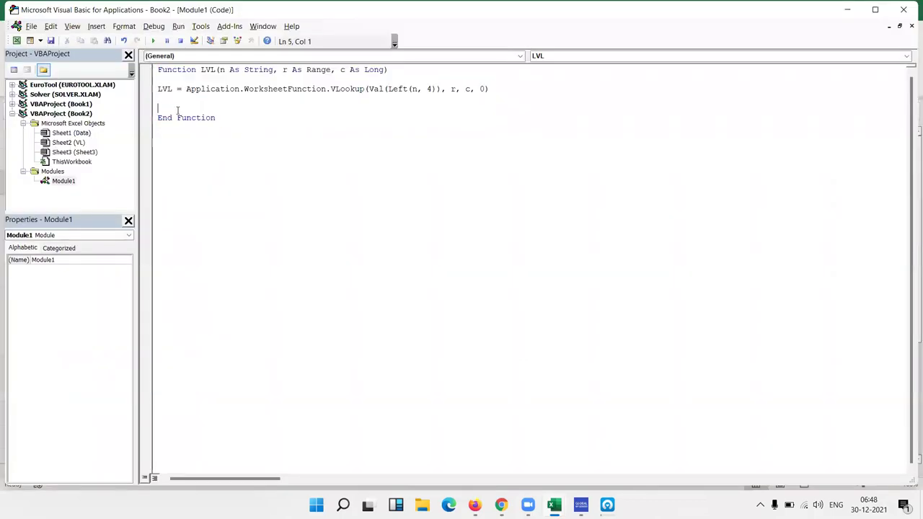
pyautogui.click(169, 131)
pyautogui.press('Return')
pyautogui.write('sub ')
pyautogui.write('L')
pyautogui.write(' V()')
pyautogui.press('Return')
pyautogui.press('Return')
pyautogui.press('Return')
pyautogui.press('Up')
pyautogui.press('Up')
pyautogui.press('Up')
pyautogui.click(157, 156)
pyautogui.write('dim')
pyautogui.write('n as ')
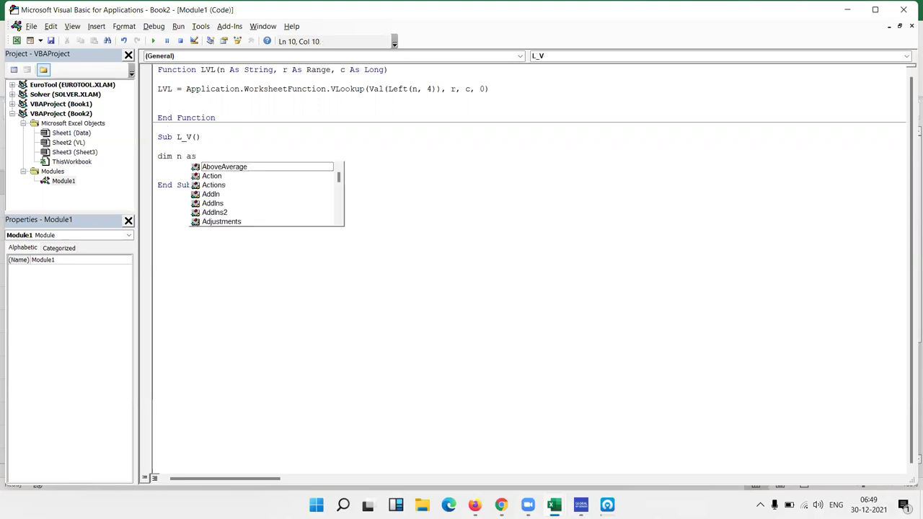
pyautogui.write('int')
pyautogui.press('Tab')
pyautogui.press('Return')
pyautogui.press('Return')
# Add the line n = Left(Range("A2").Value, 4) after checking the ID in A2.
pyautogui.write('n = ')
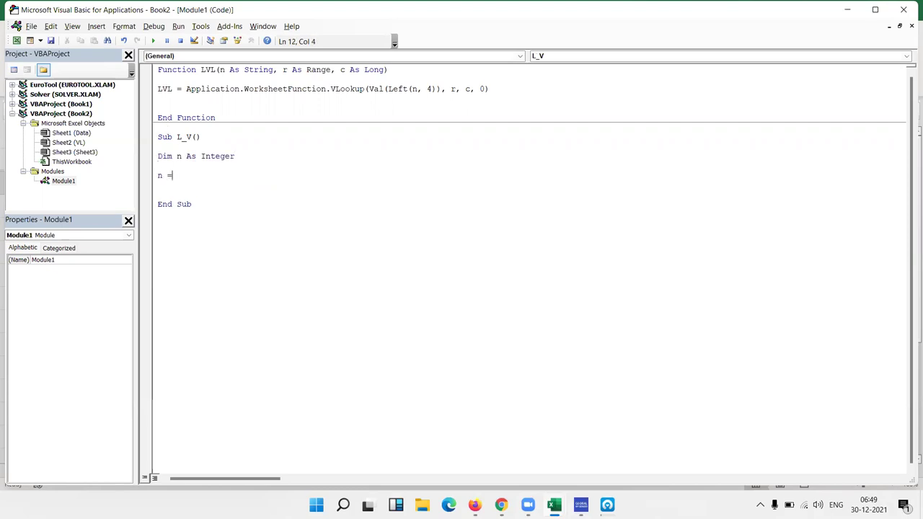
pyautogui.write('1eft')
pyautogui.write('(')
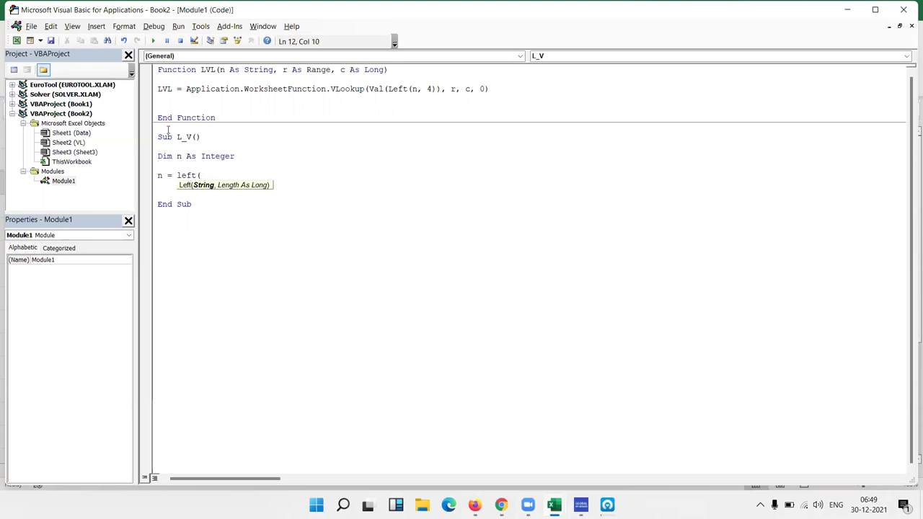
pyautogui.write('s')
pyautogui.press('BackSpace')
pyautogui.hotkey('alt', 'F11')
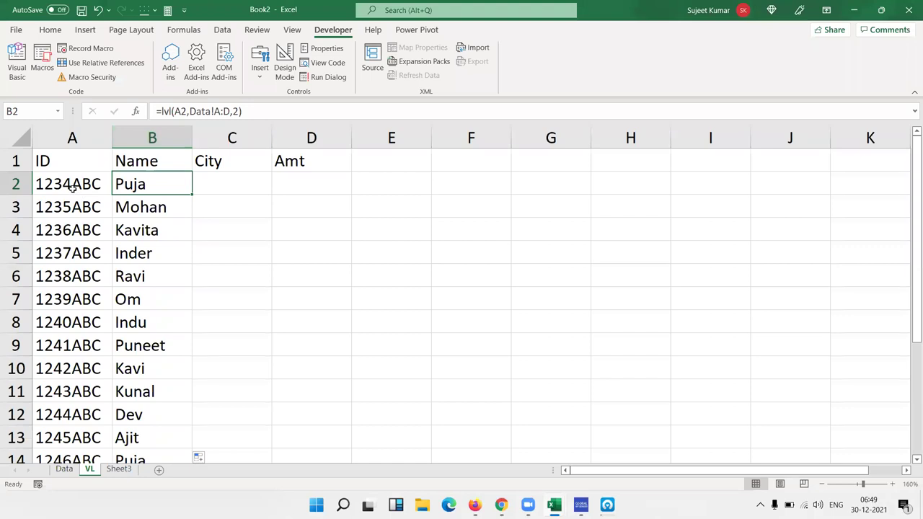
pyautogui.click(72, 187)
pyautogui.hotkey('alt', 'F11')
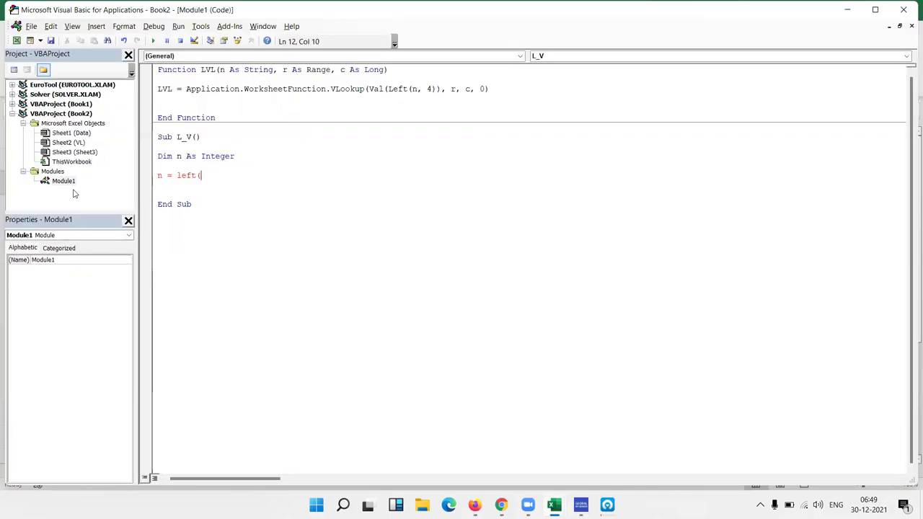
pyautogui.write('range(')
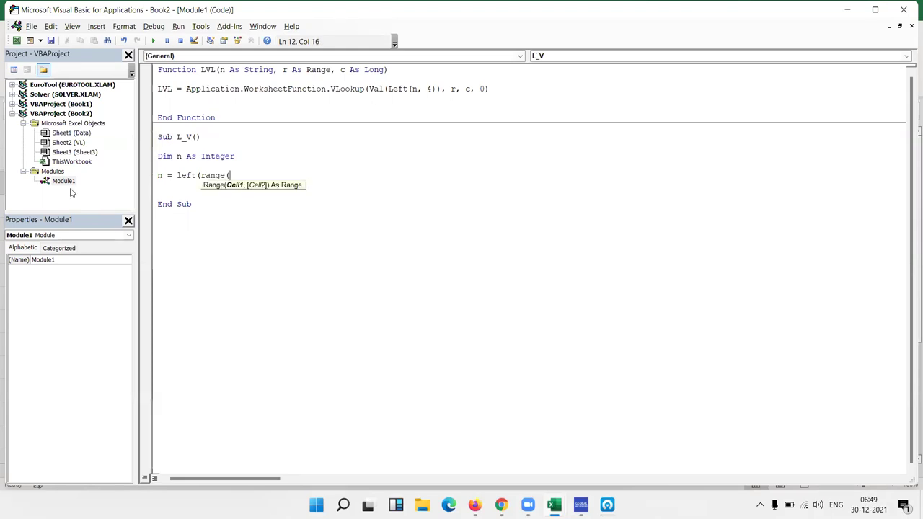
pyautogui.write('"A2")')
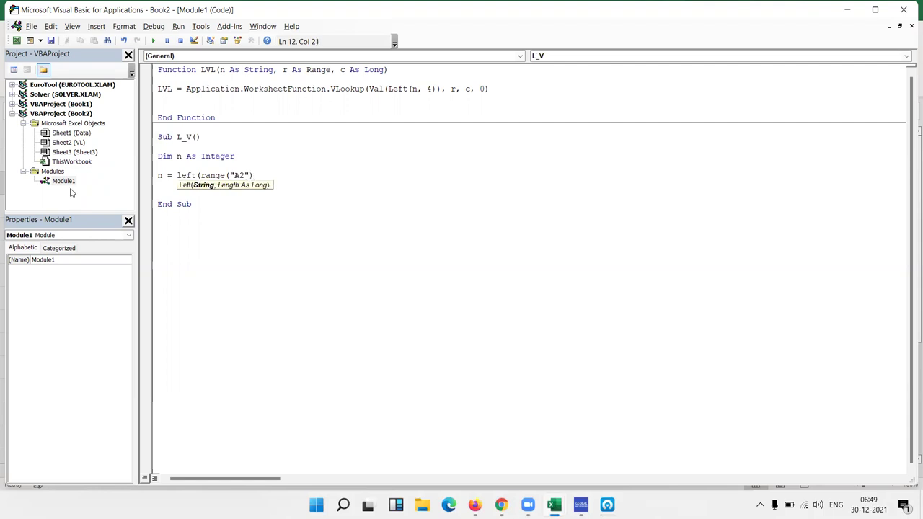
pyautogui.write('.Valu')
pyautogui.press('Tab')
pyautogui.write(',4')
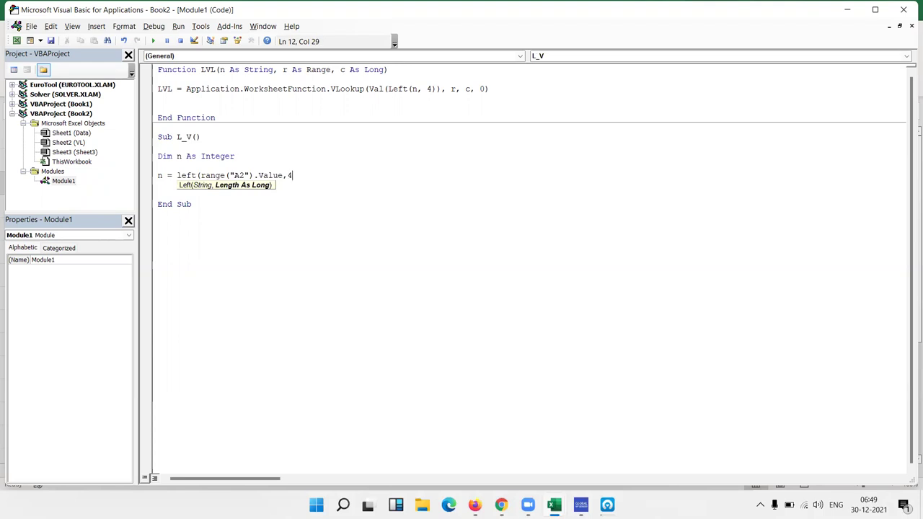
pyautogui.write(')')
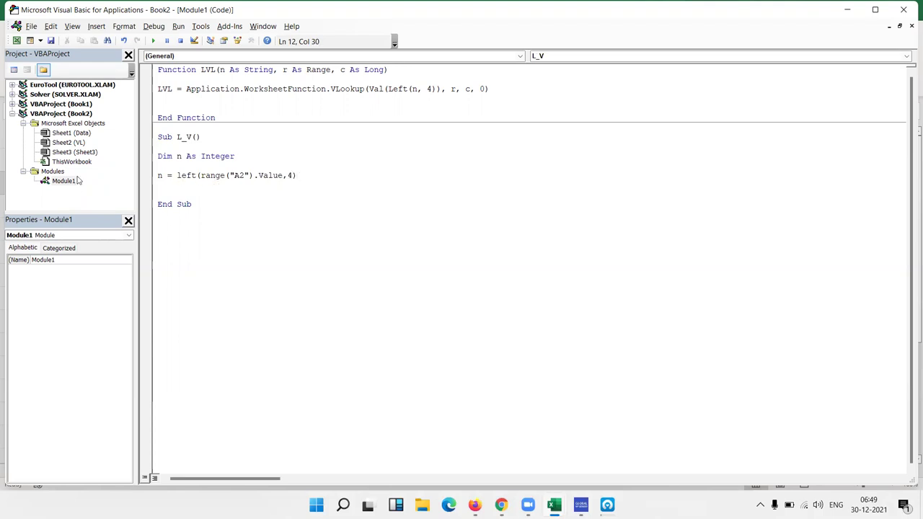
pyautogui.press('Return')
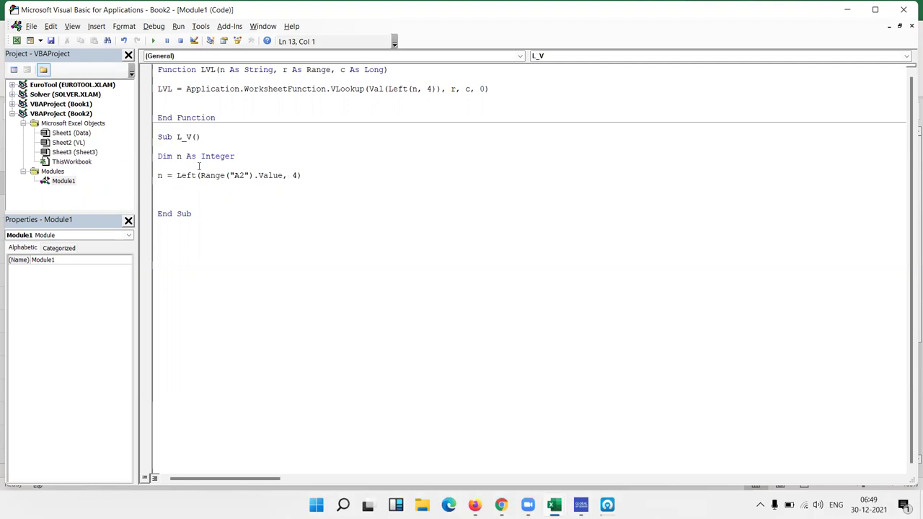
# Change n's type from Integer to Long and add a blank line before End Sub.
pyautogui.doubleClick(204, 158)
pyautogui.press('BackSpace')
pyautogui.hotkey('ctrl', 'space')
pyautogui.write('lon')
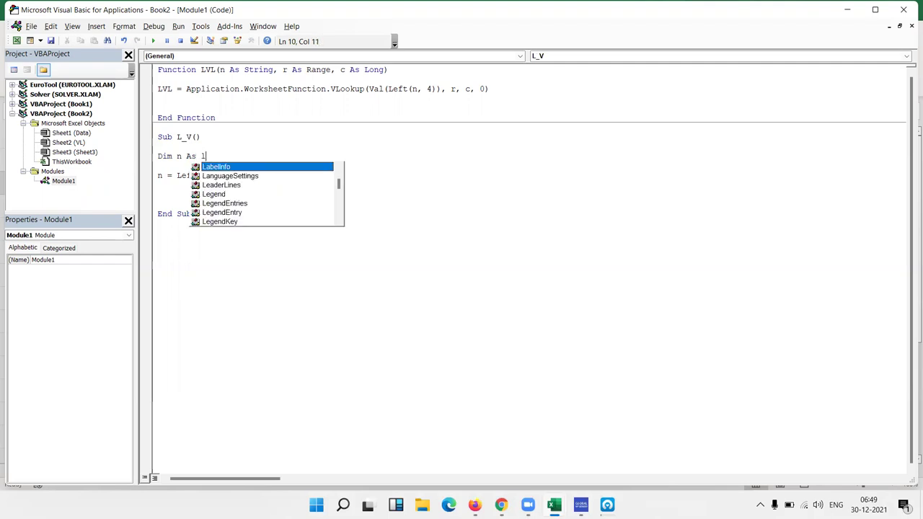
pyautogui.press('Tab')
pyautogui.click(228, 214)
pyautogui.click(191, 184)
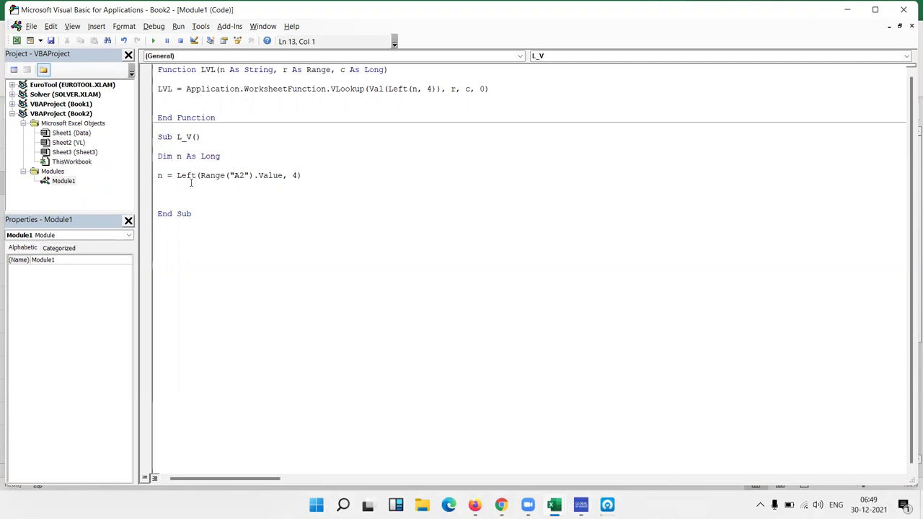
pyautogui.press('Return')
# Clear the VL sheet's Name column from B2 downward.
pyautogui.hotkey('alt', 'F11')
pyautogui.click(165, 182)
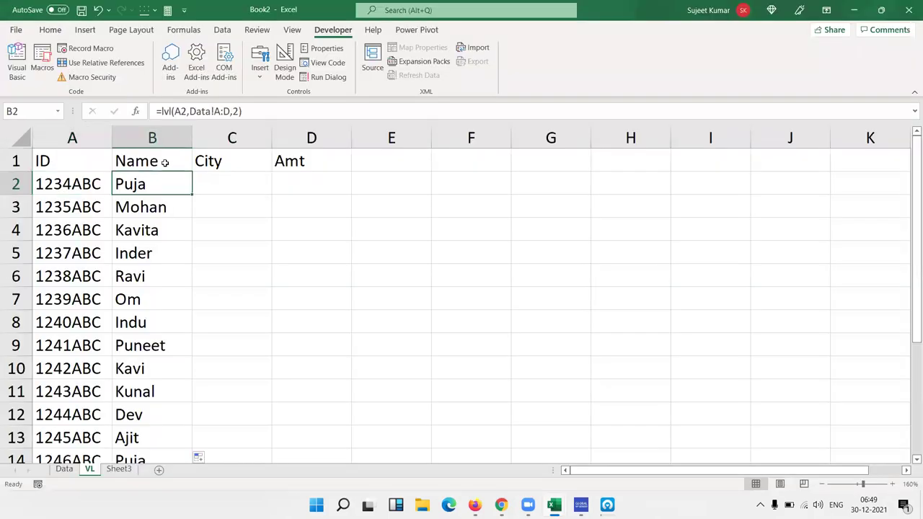
pyautogui.hotkey('ctrl', 'shift', 'Down')
pyautogui.press('Delete')
pyautogui.scroll(2, 164, 163)
pyautogui.click(164, 163)
pyautogui.press('Down')
# Start the macro line Range("B2").Value = Application.WorksheetFunction.VLookup.
pyautogui.hotkey('alt', 'F11')
pyautogui.write('range("B2").')
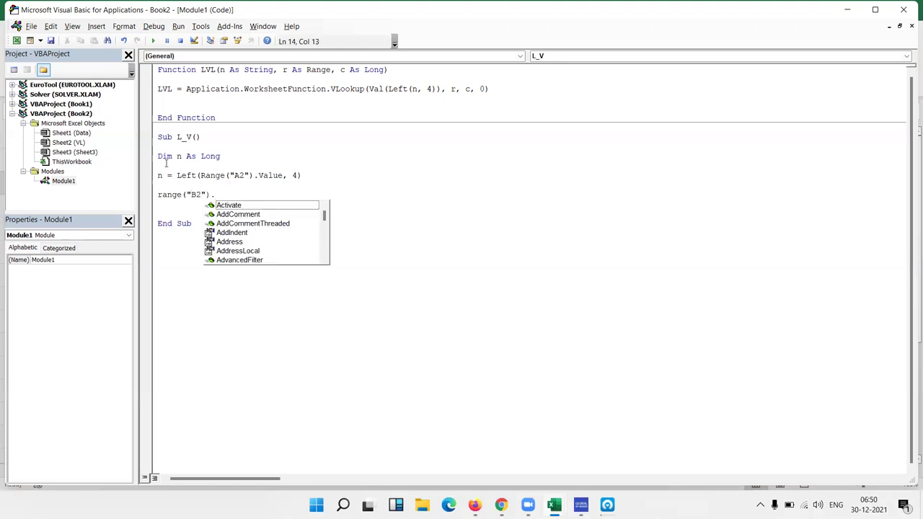
pyautogui.write('v')
pyautogui.press('Tab')
pyautogui.write('=application')
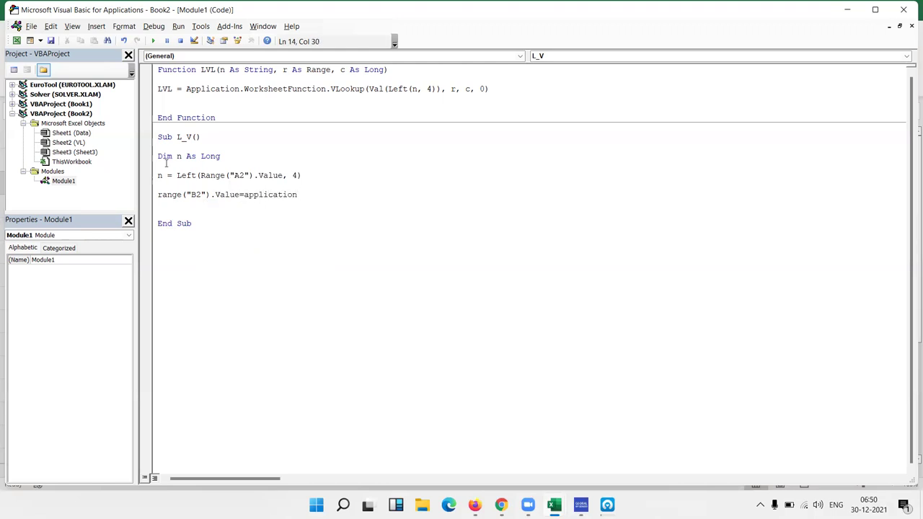
pyautogui.write('.wor')
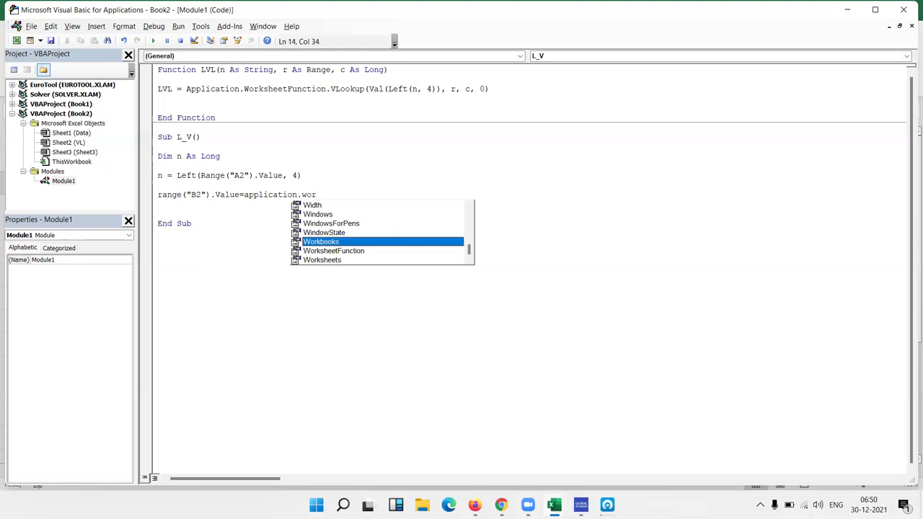
pyautogui.press('Down')
pyautogui.press('Tab')
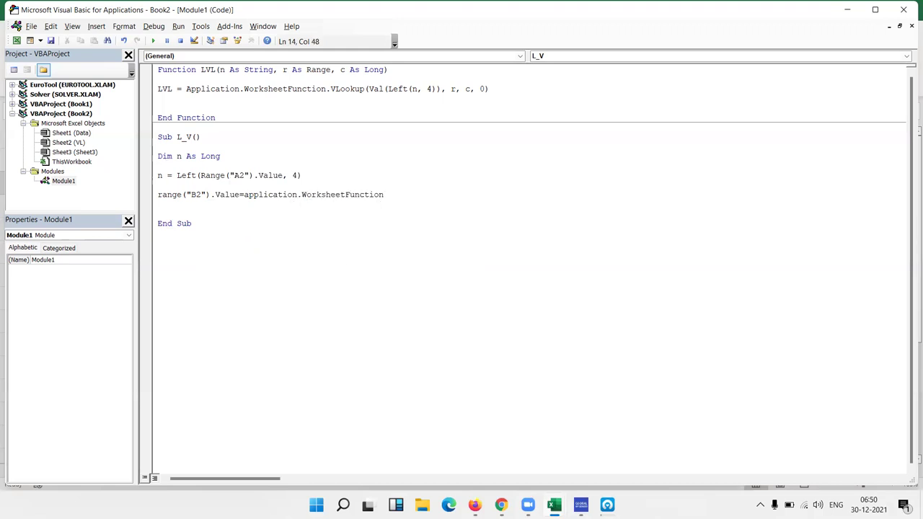
pyautogui.write('.vl')
pyautogui.press('Tab')
# Complete the VLookup arguments as (n, Sheets("Data").Range("A:D"), 2, 0) after checking the Data sheet.
pyautogui.write('(')
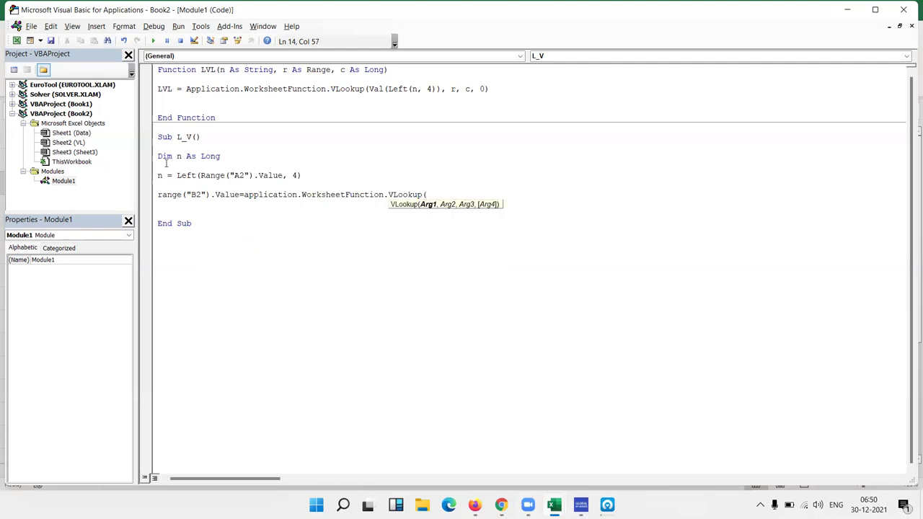
pyautogui.write('n,')
pyautogui.write('shee')
pyautogui.write('ts')
pyautogui.write('("Data").range(')
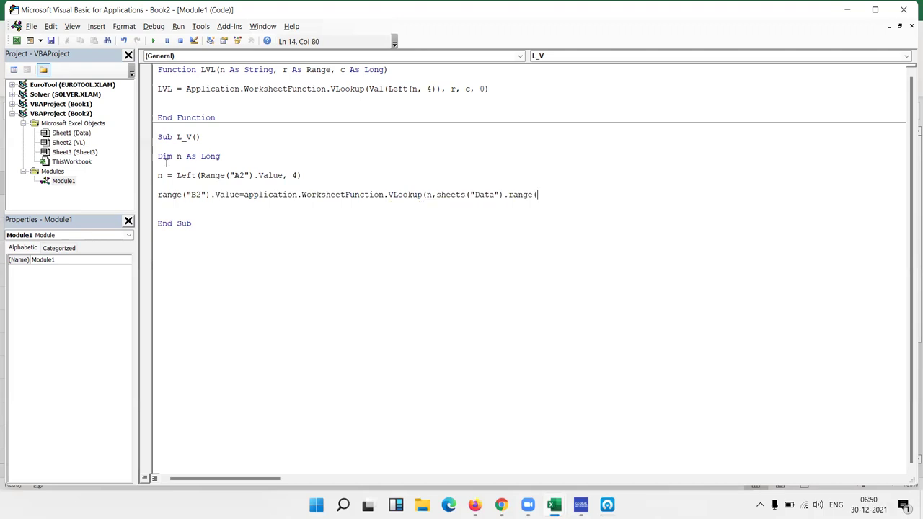
pyautogui.hotkey('alt', 'F11')
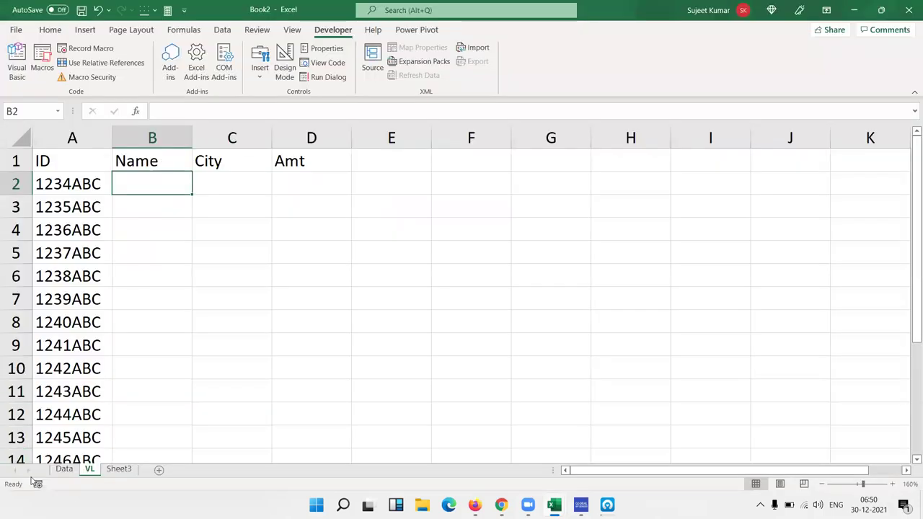
pyautogui.click(64, 469)
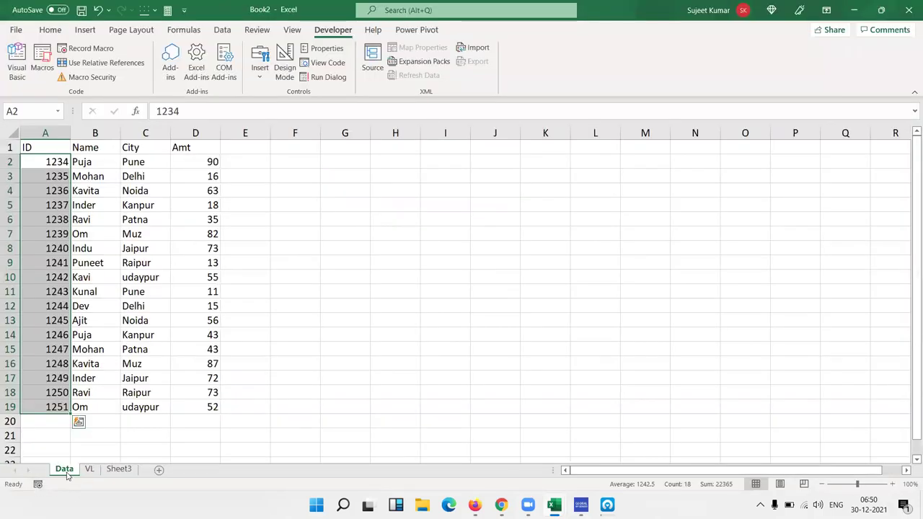
pyautogui.hotkey('alt', 'F11')
pyautogui.write('"A:D")')
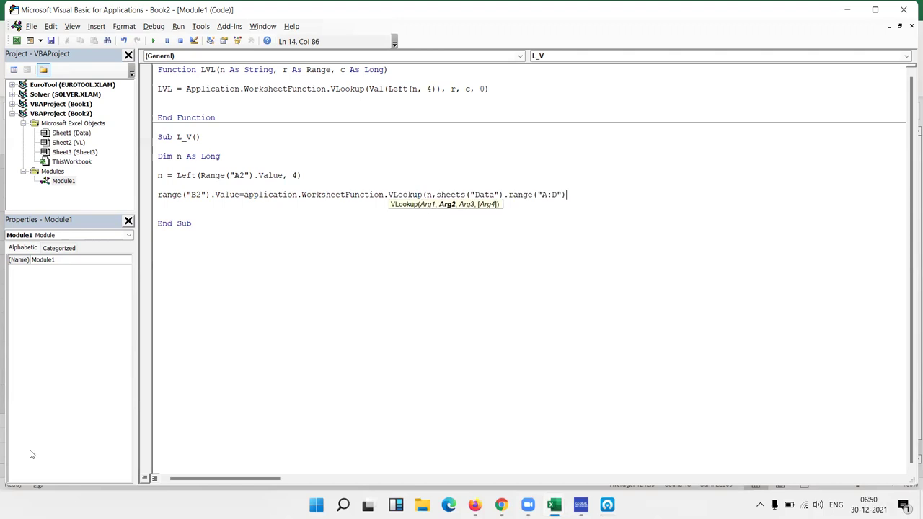
pyautogui.write(',2,0')
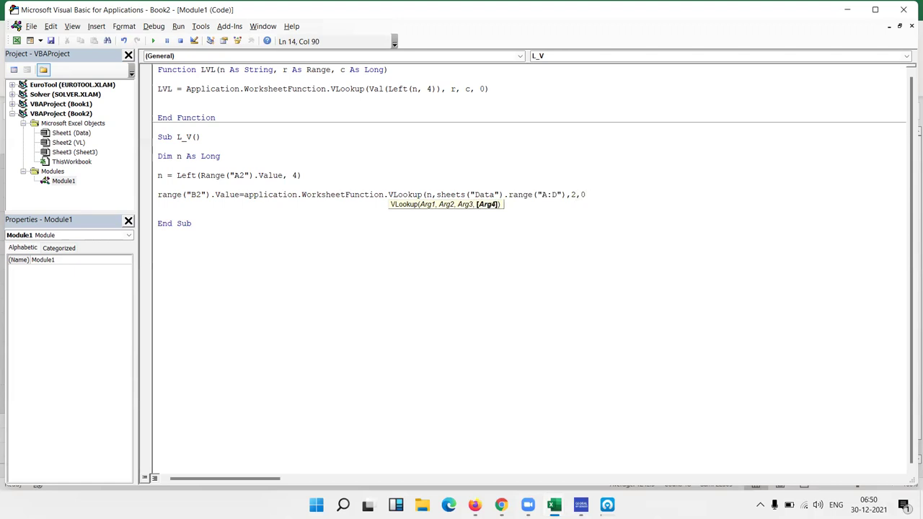
pyautogui.write(')')
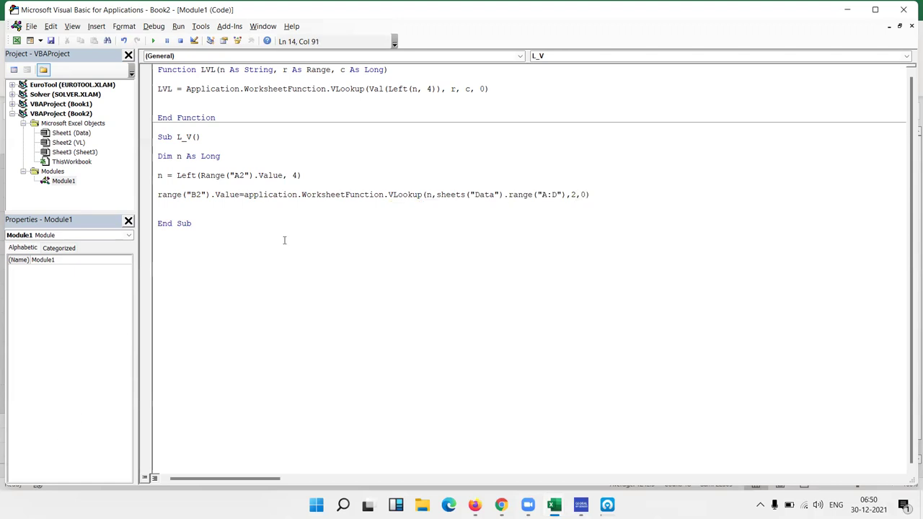
pyautogui.press('Down')
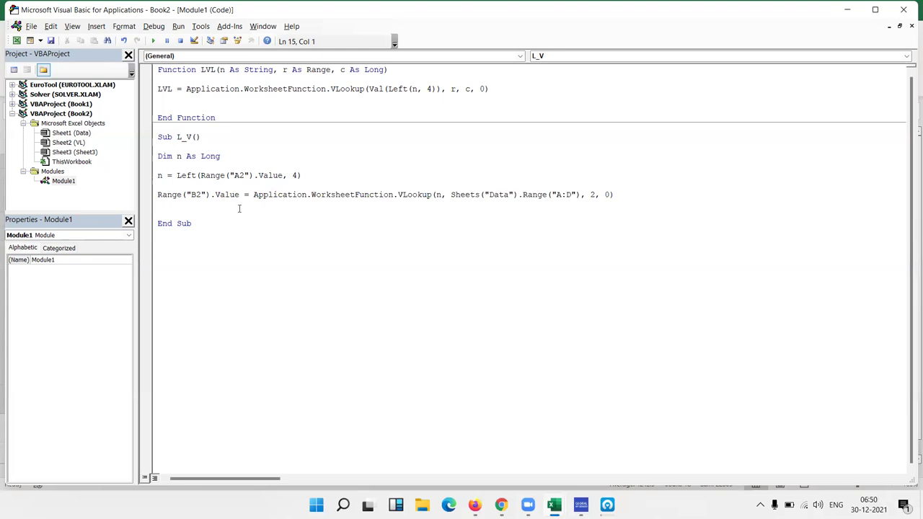
# Run L_V from the Macros list on the VL sheet so B2 shows Puja.
pyautogui.hotkey('alt', 'F11')
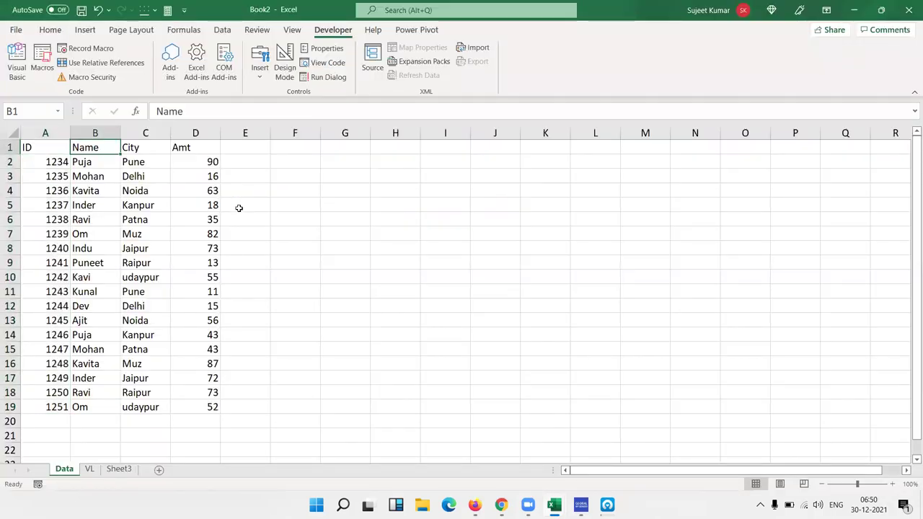
pyautogui.hotkey('ctrl', 'pagedown')
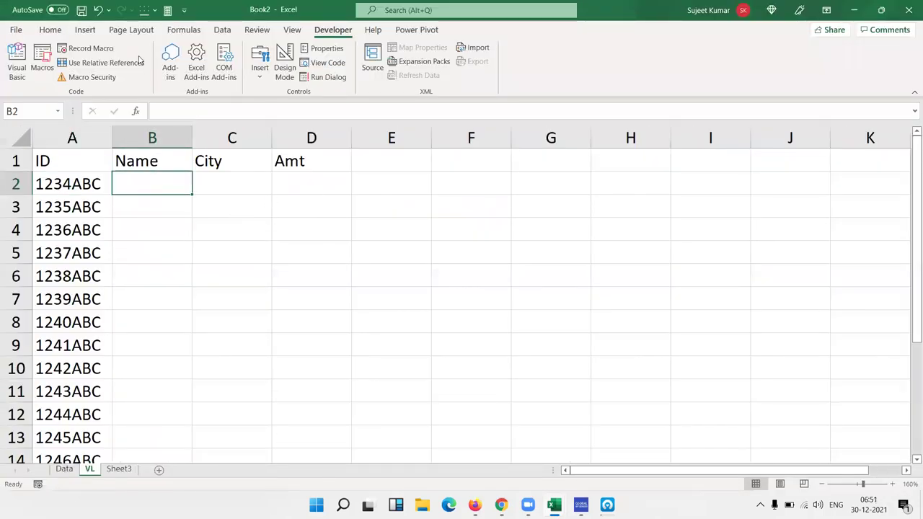
pyautogui.click(42, 61)
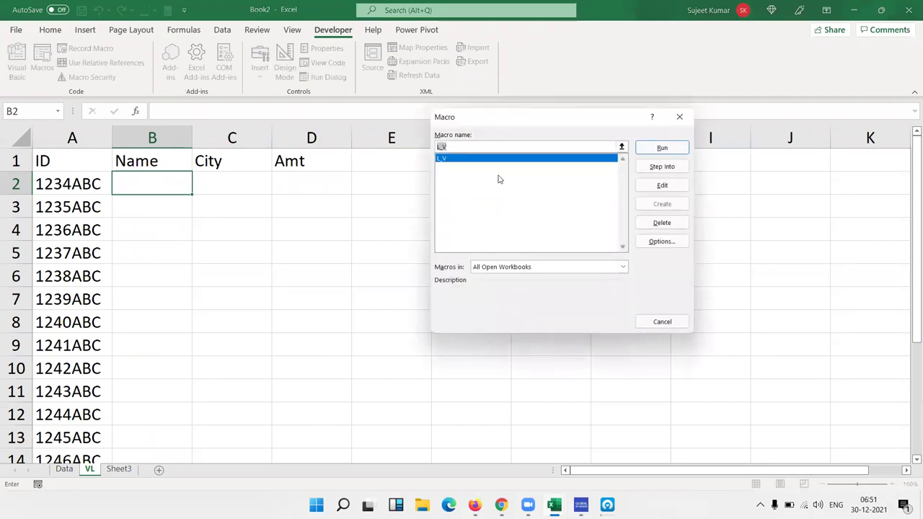
pyautogui.click(640, 151)
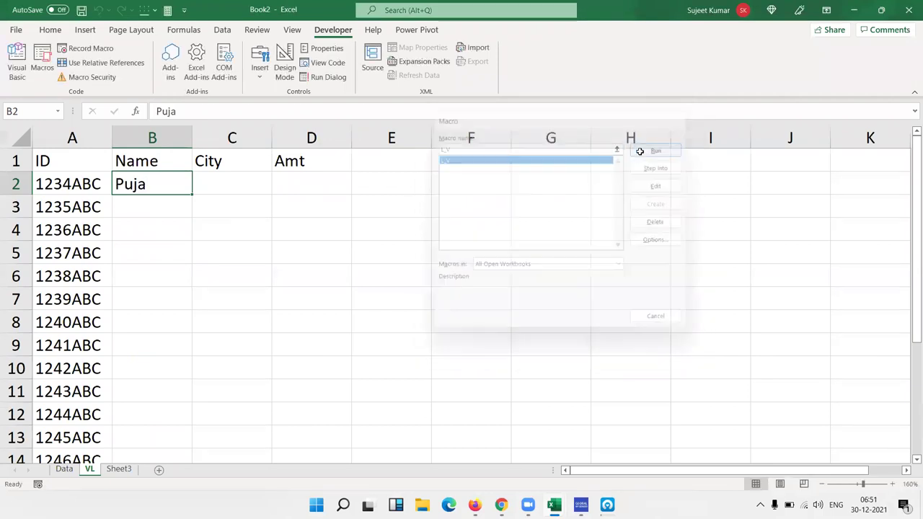
pyautogui.hotkey('alt', 'F11')
# Insert the loop header For i = 2 To 19 above the Left line.
pyautogui.press('Up')
pyautogui.press('Up')
pyautogui.press('Up')
pyautogui.press('Up')
pyautogui.press('Up')
pyautogui.press('Return')
pyautogui.press('Up')
pyautogui.write('for i = 2 to')
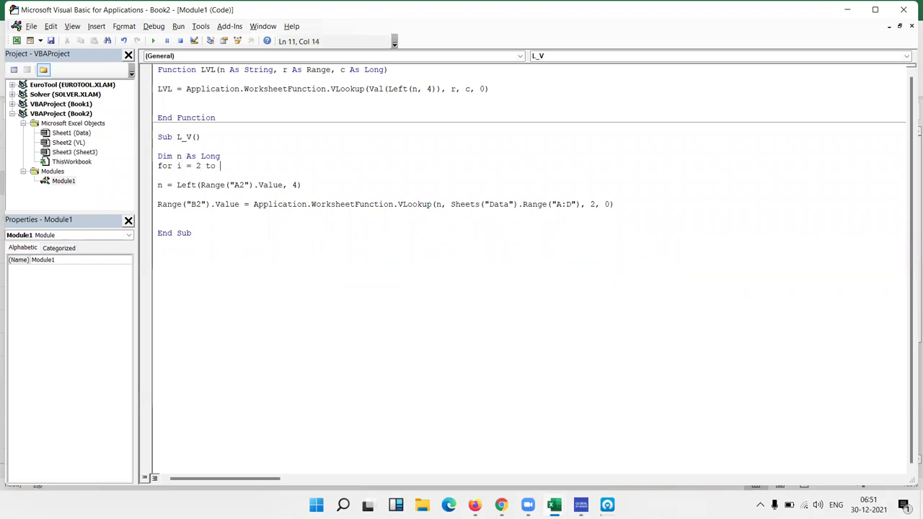
pyautogui.hotkey('alt', 'F11')
pyautogui.press('Left')
pyautogui.hotkey('ctrl', 'Down')
pyautogui.hotkey('ctrl', 'Up')
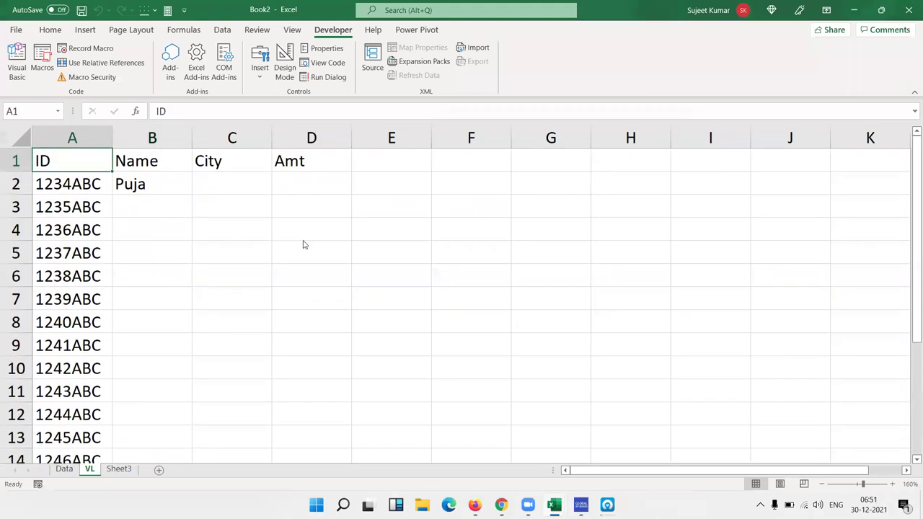
pyautogui.hotkey('alt', 'F11')
pyautogui.hotkey('alt', 'Tab')
pyautogui.hotkey('alt', 'Tab')
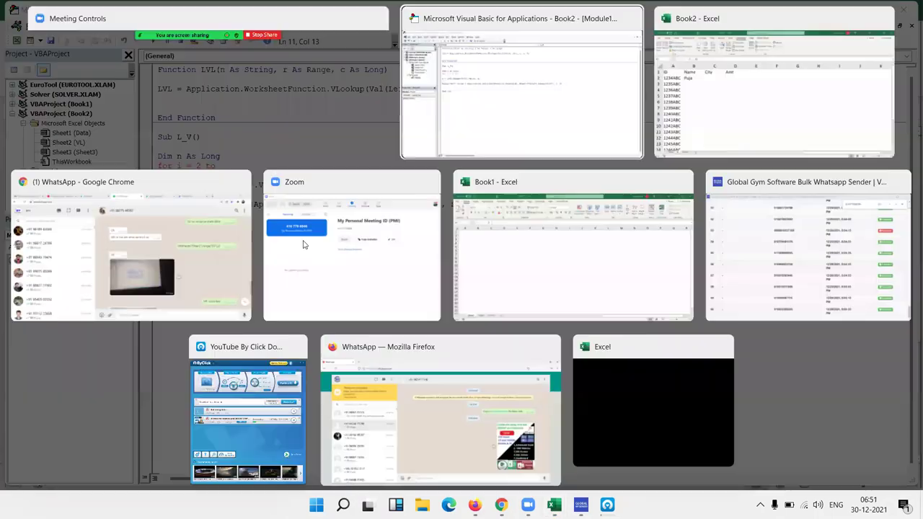
pyautogui.write(' 19')
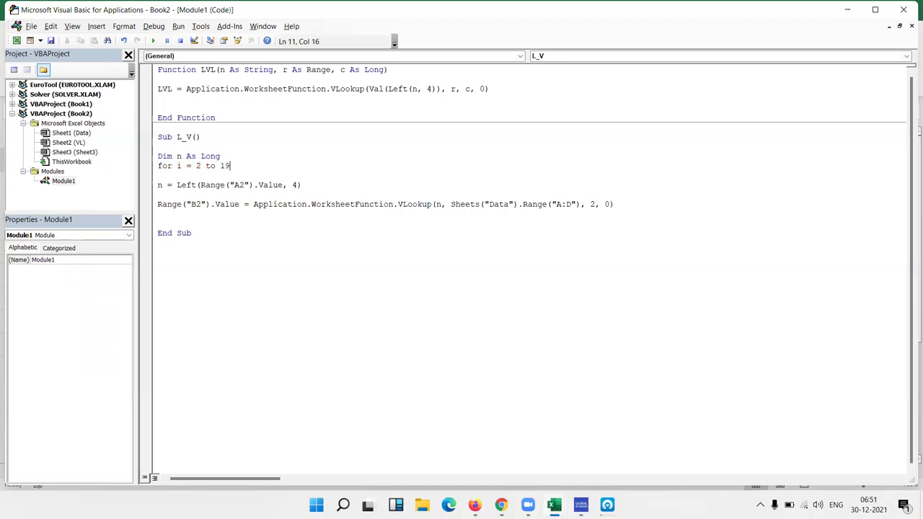
pyautogui.press('Down')
pyautogui.press('Down')
pyautogui.press('Down')
# Replace Range("A2") with Range("A" & i) and Range("B2") with Range("B" & i).
pyautogui.click(245, 186)
pyautogui.press('BackSpace')
pyautogui.press('Delete')
pyautogui.write('" & ')
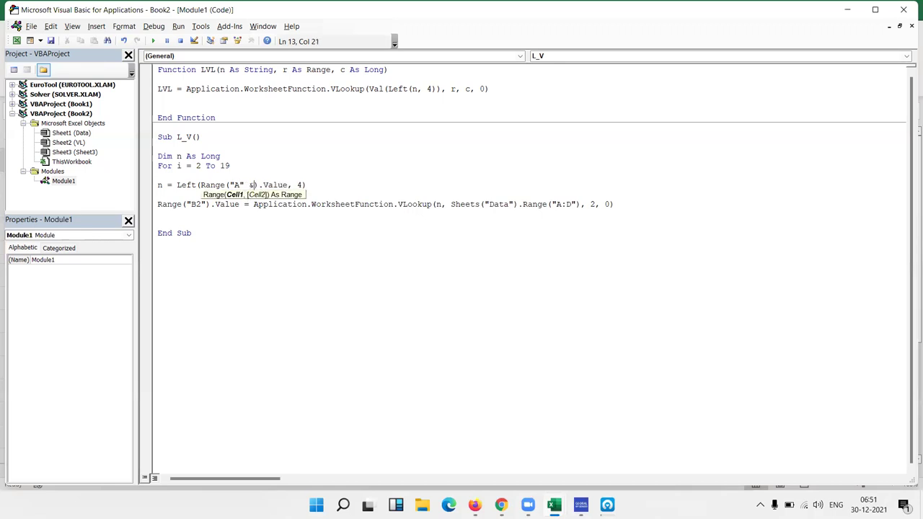
pyautogui.write('i')
pyautogui.click(201, 205)
pyautogui.press('BackSpace')
pyautogui.press('Right')
pyautogui.write('& i')
# Close the loop with Next i after the lookup line.
pyautogui.press('Down')
pyautogui.press('Down')
pyautogui.write('next i')
pyautogui.press('Home')
pyautogui.press('Return')
pyautogui.click(273, 177)
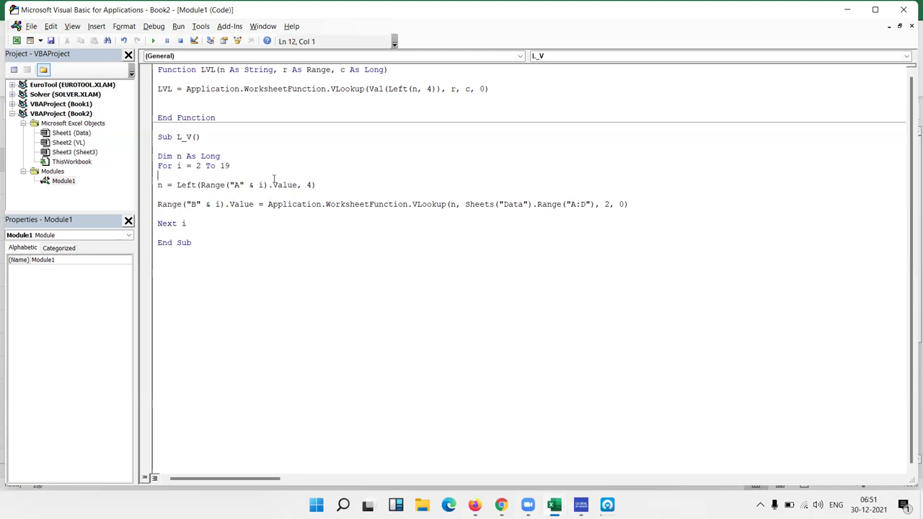
# Run L_V from the Macros list, filling the Name column with Puja, Mohan, Kavita and onward.
pyautogui.hotkey('alt', 'Tab')
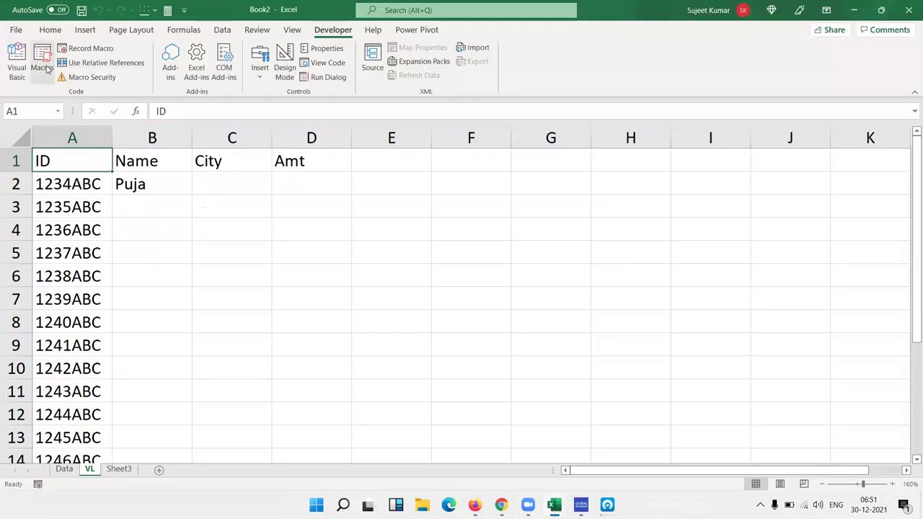
pyautogui.click(46, 68)
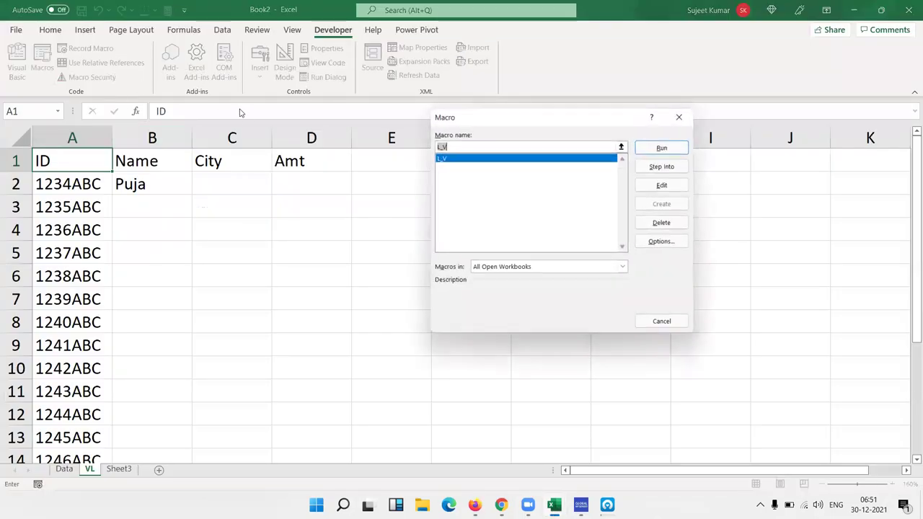
pyautogui.click(640, 149)
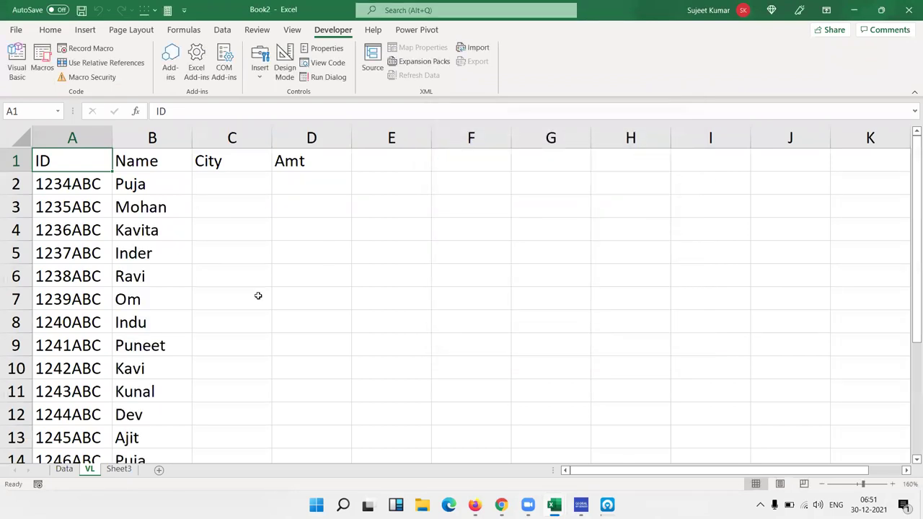
pyautogui.scroll(-7, 170, 262)
pyautogui.scroll(7, 171, 262)
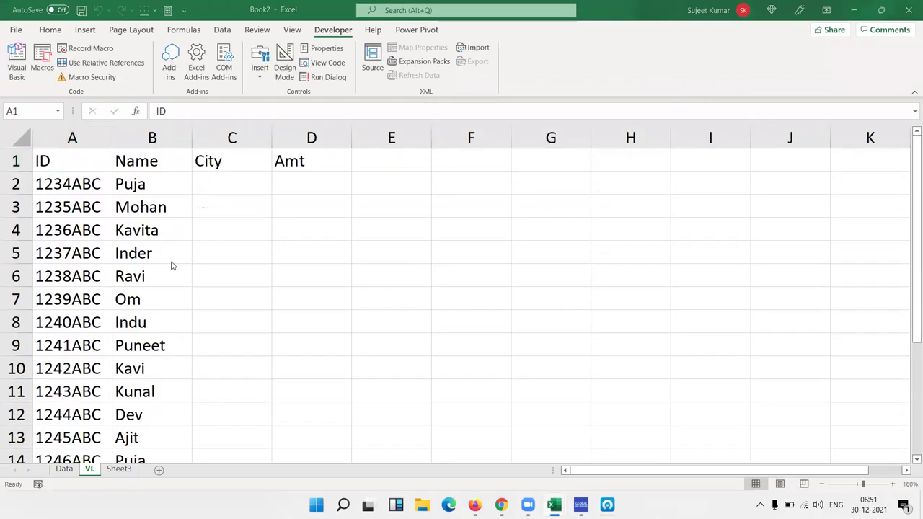
pyautogui.hotkey('alt', 'Tab')
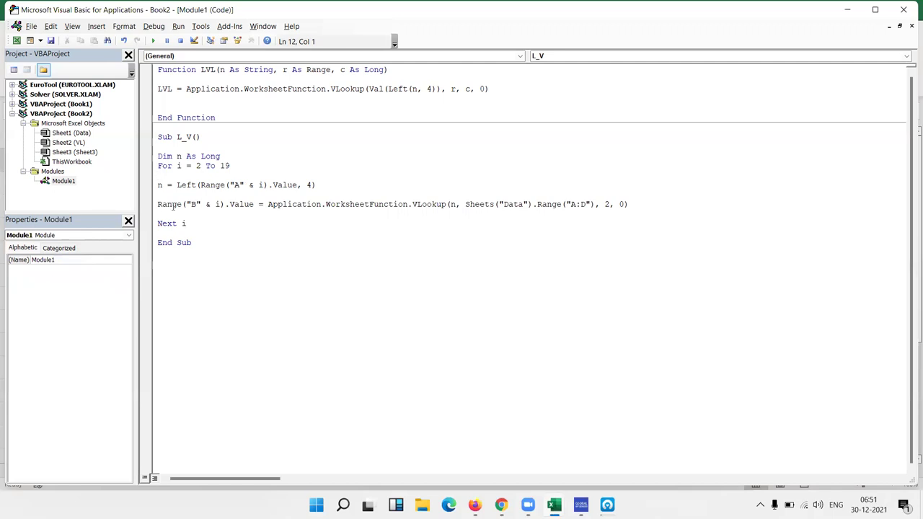
# Insert a blank line above Next i in L_V, then switch to the WhatsApp Web chat in Chrome.
pyautogui.press('Return')
pyautogui.press('Up')
pyautogui.press('Up')
pyautogui.hotkey('shift', 'Down')
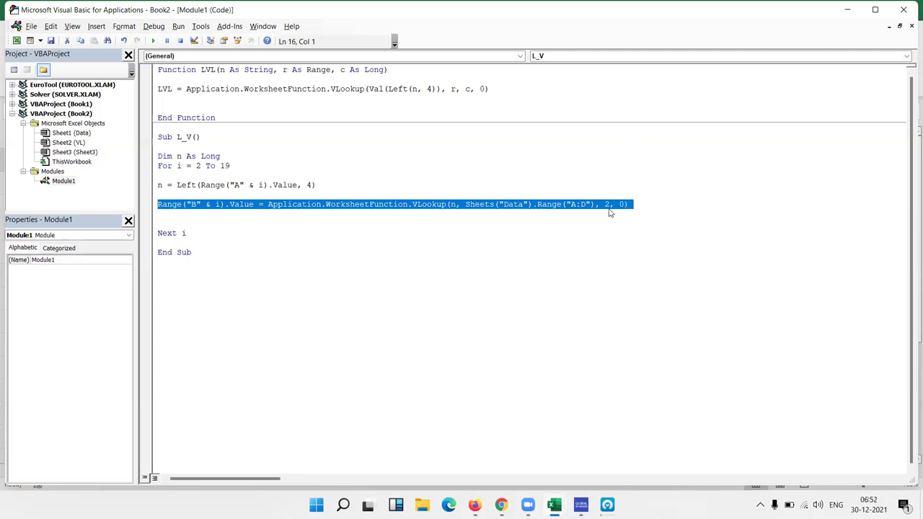
pyautogui.click(482, 145)
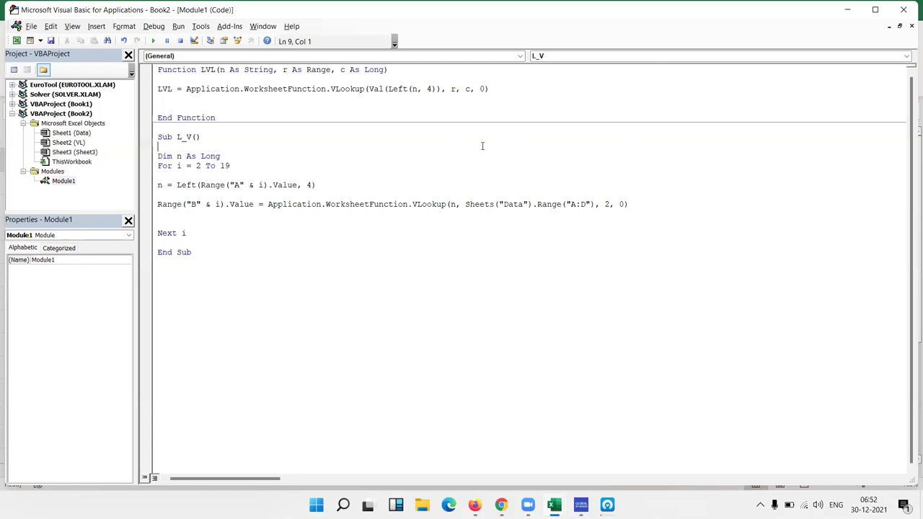
pyautogui.click(501, 505)
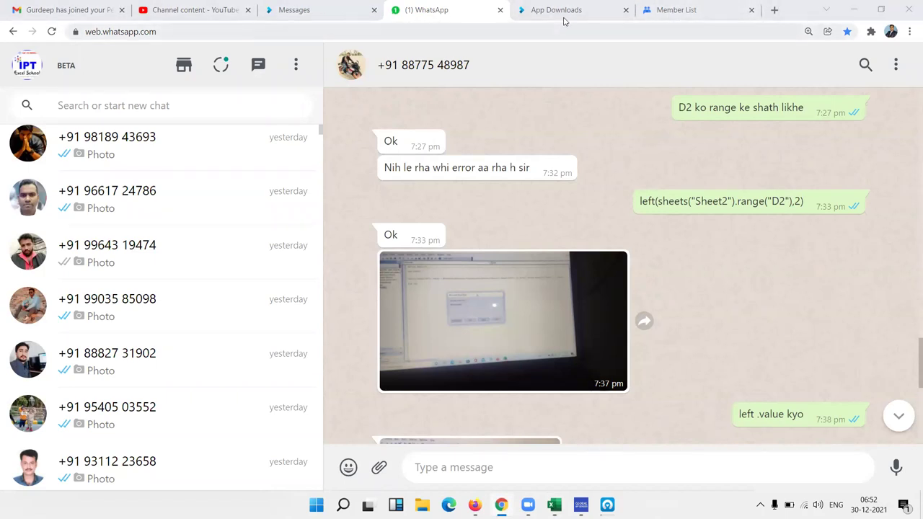
# In a new Chrome tab, go to app.iptindia.com using the address-bar suggestion.
pyautogui.click(774, 11)
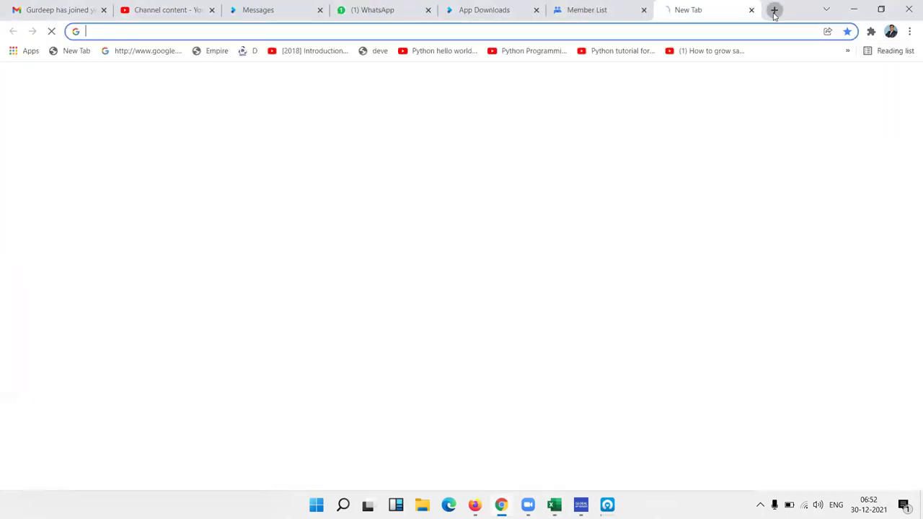
pyautogui.write('app.iptindia.com')
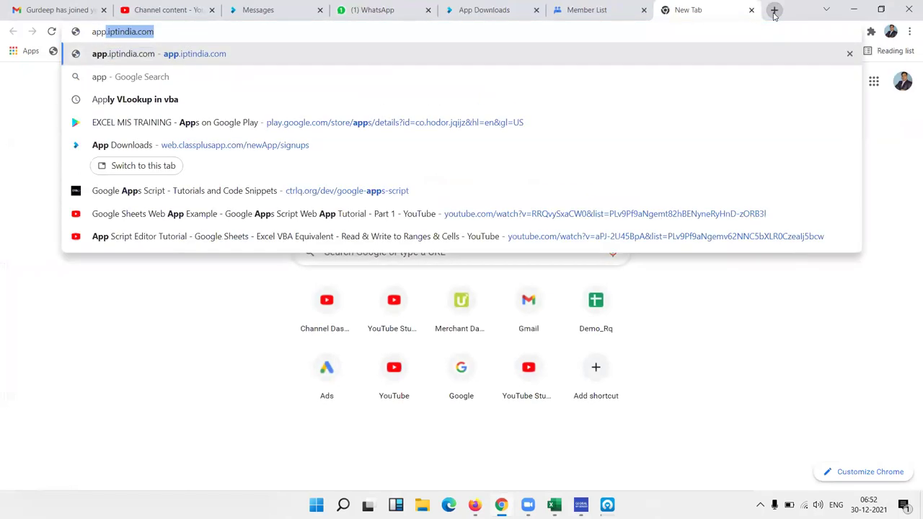
pyautogui.press('Return')
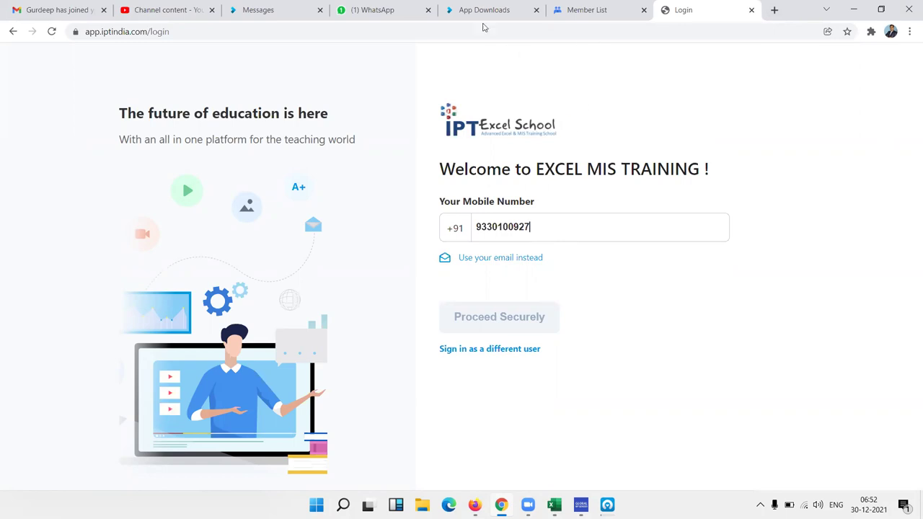
# Browse the Classplus store and view the EXCEL VBA MACROS course overview.
pyautogui.click(480, 11)
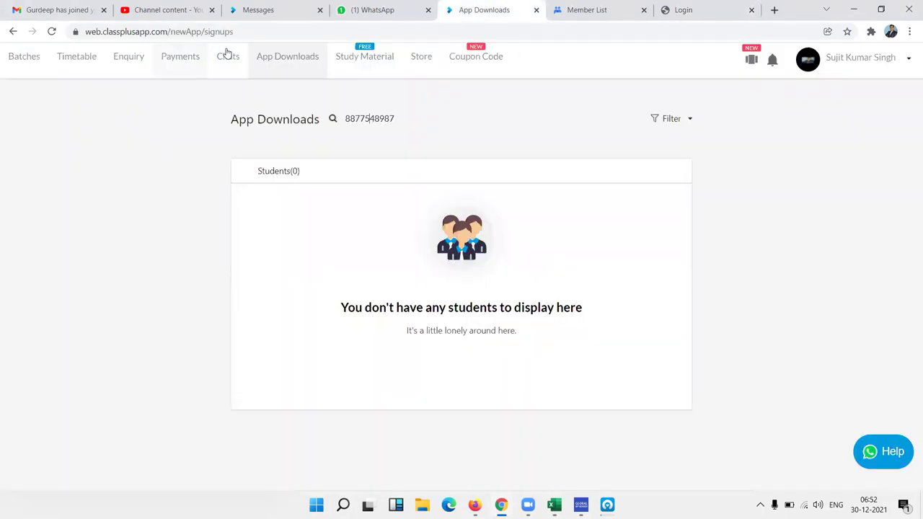
pyautogui.click(416, 62)
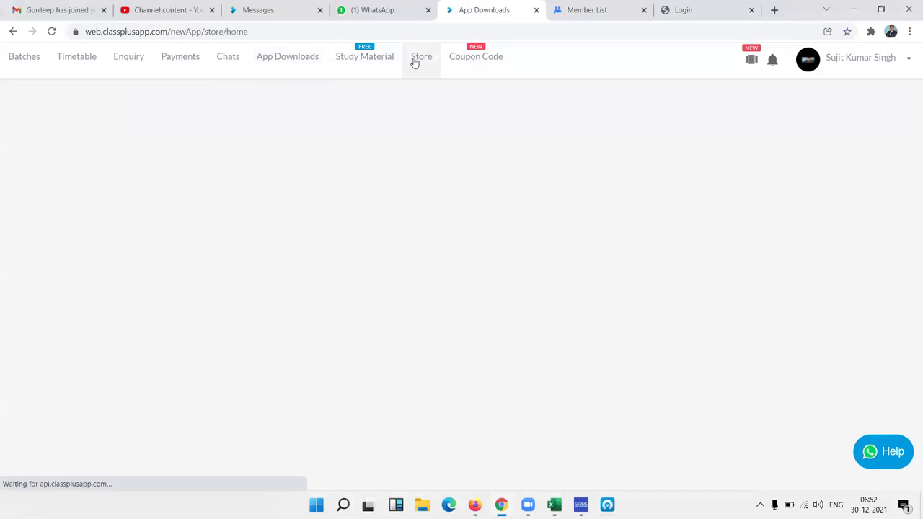
pyautogui.scroll(-5, 386, 181)
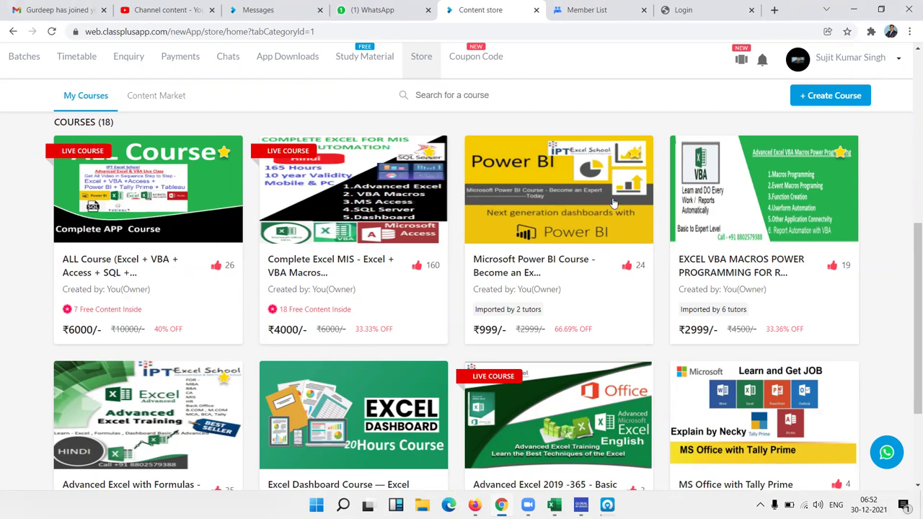
pyautogui.click(698, 186)
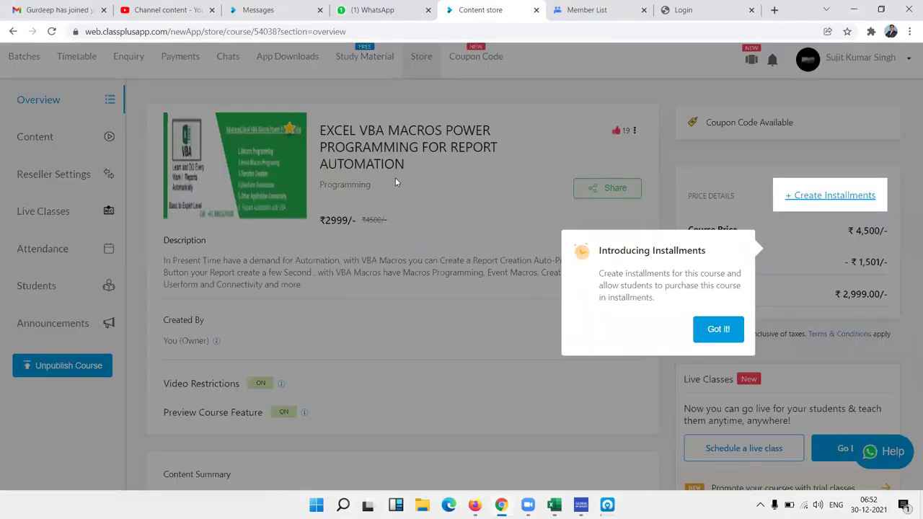
pyautogui.click(13, 32)
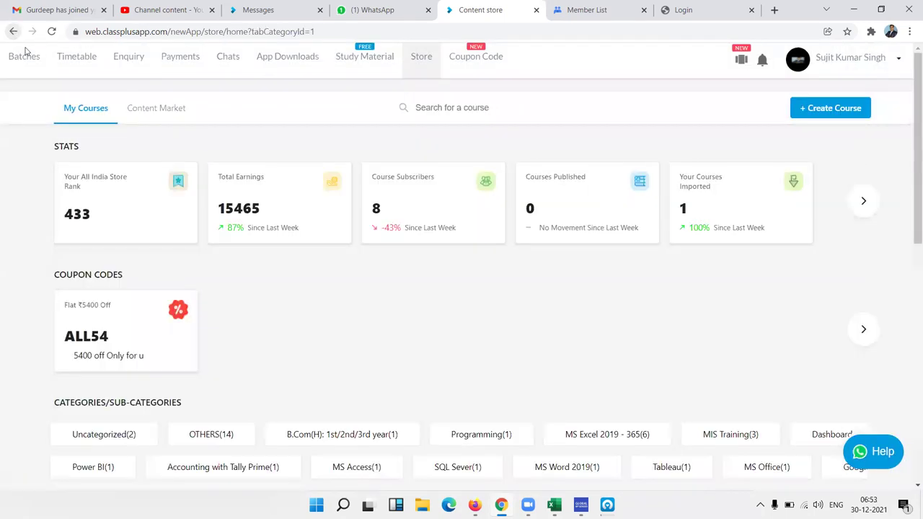
# Scroll the course list, switch to WhatsApp, and minimize Chrome to the desktop.
pyautogui.scroll(-10, 32, 82)
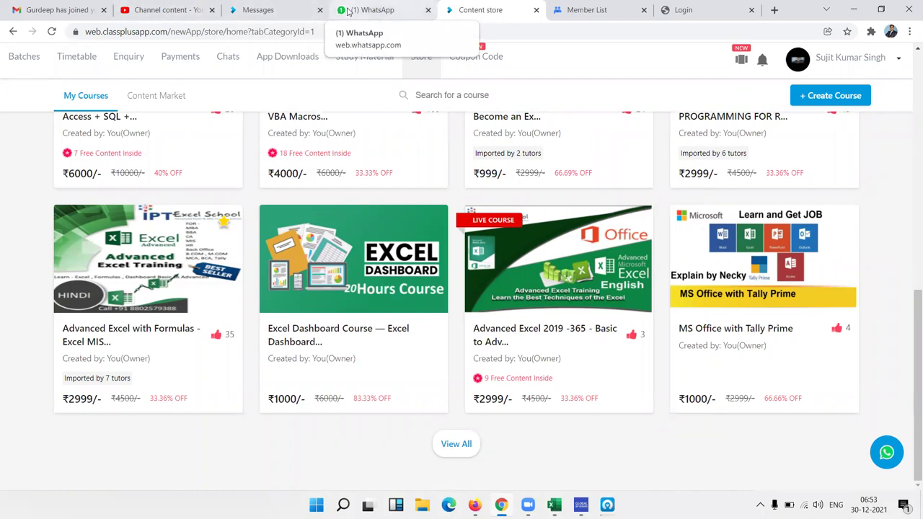
pyautogui.click(367, 10)
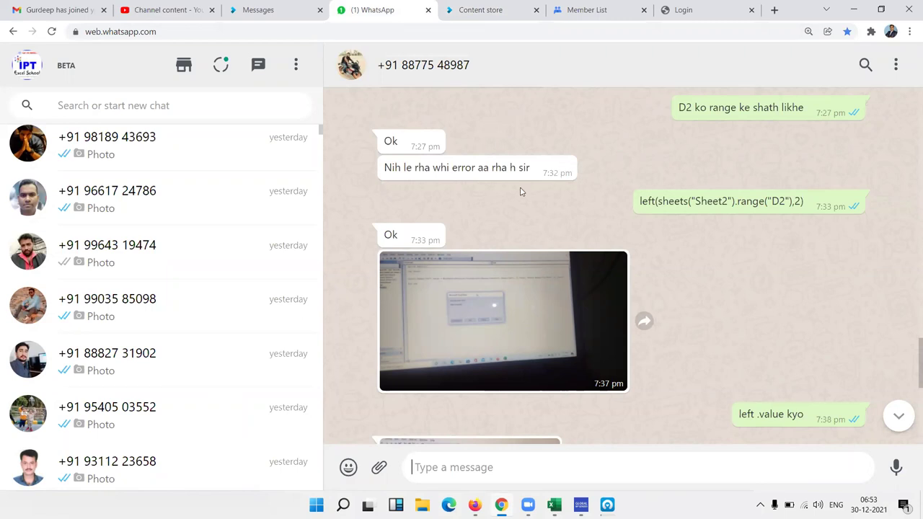
pyautogui.click(501, 504)
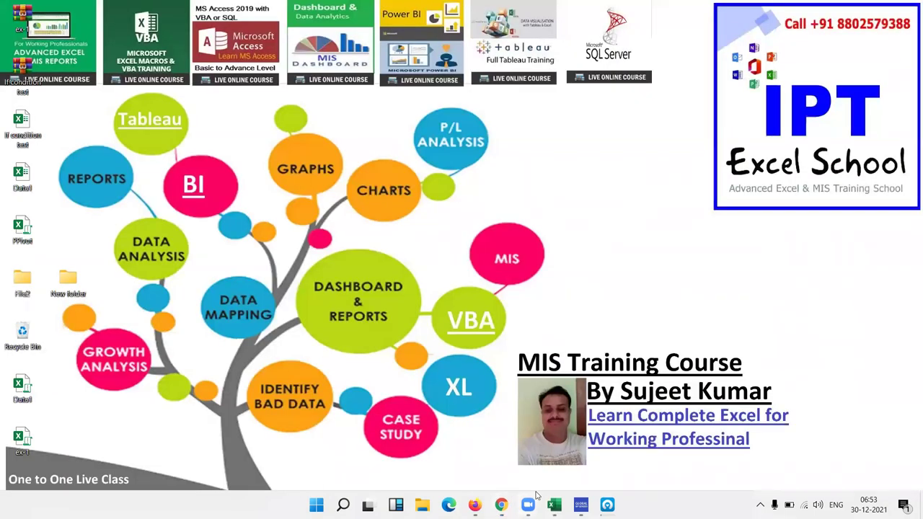